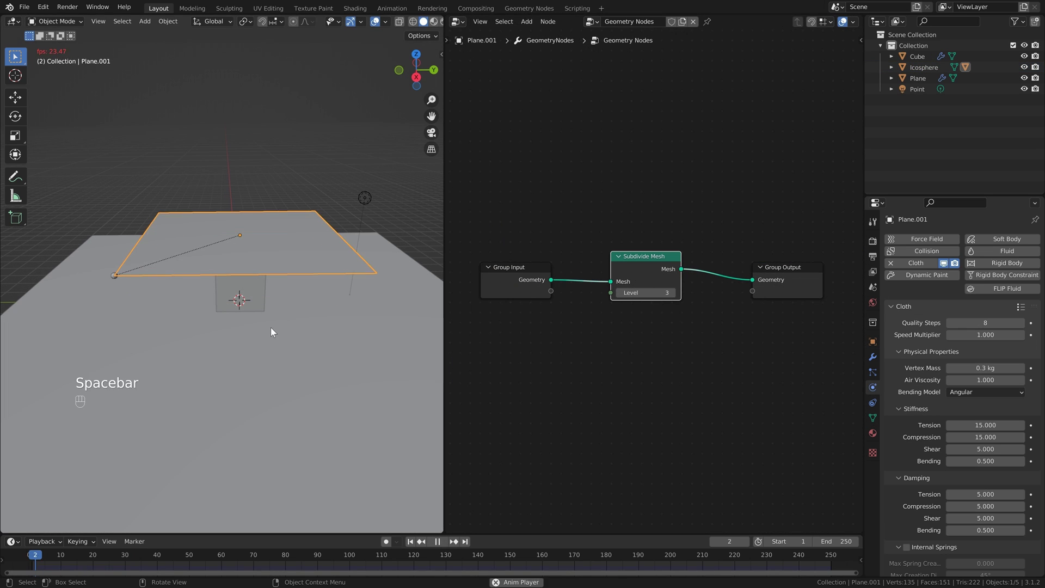
# Place Cloth below GeometryNodes, replay the drape, and raise the subdivision viewport level to 2.
pyautogui.click(872, 357)
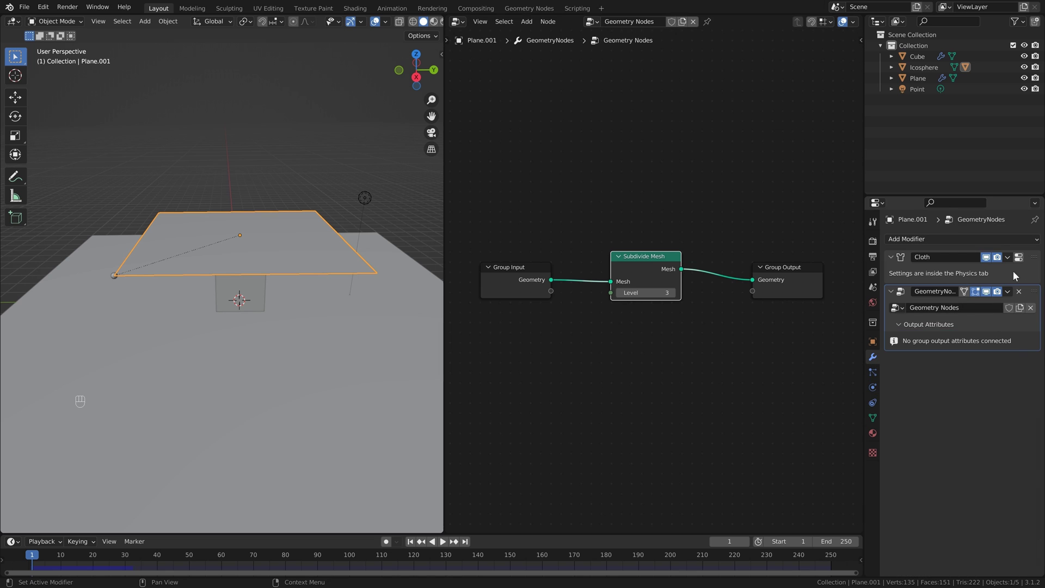
pyautogui.moveTo(1028, 273); pyautogui.dragTo(1028, 321)
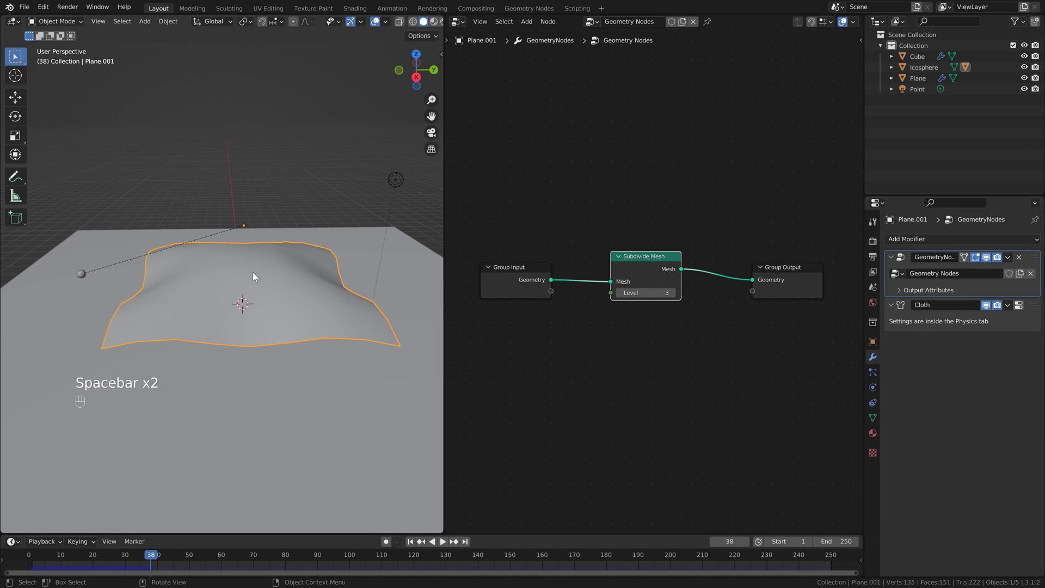
pyautogui.press('space')
pyautogui.press('space')
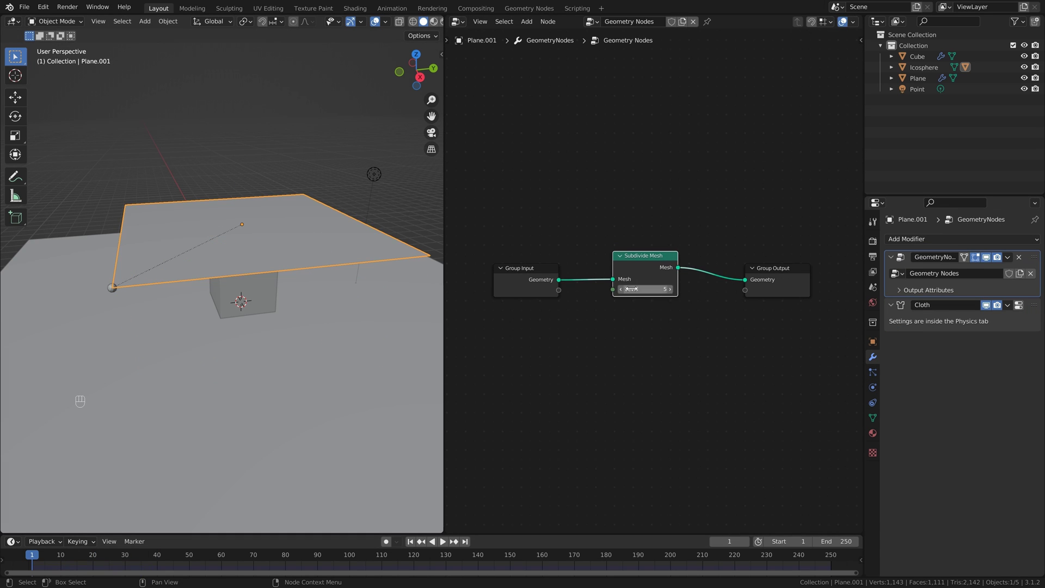
pyautogui.press('space')
pyautogui.press('space')
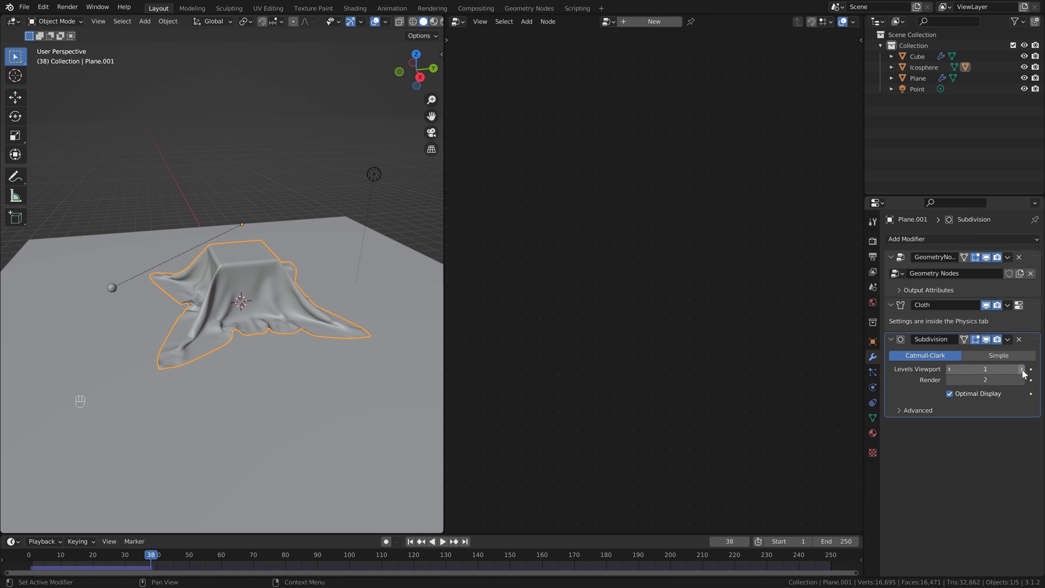
pyautogui.click(1022, 370)
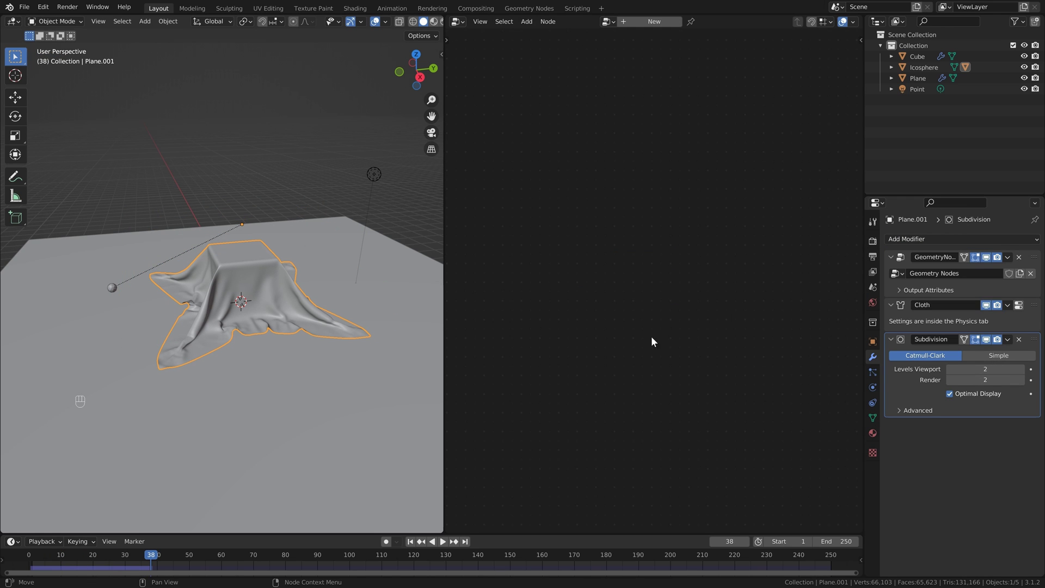
pyautogui.click(653, 22)
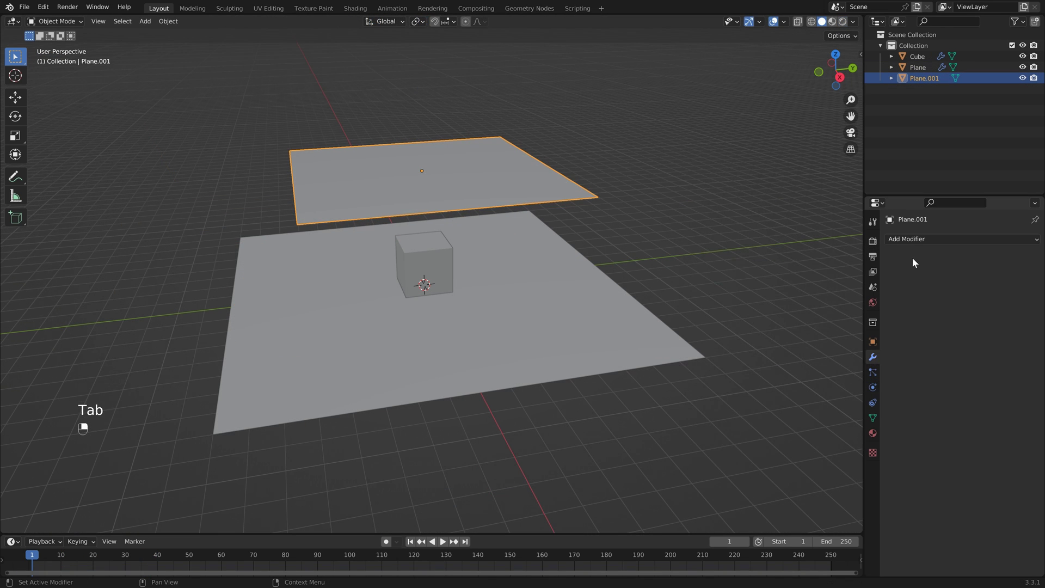
# Add a Simple Subdivision modifier at level 4 to Plane.001.
pyautogui.click(926, 238)
pyautogui.click(811, 437)
pyautogui.moveTo(1007, 287); pyautogui.dragTo(1019, 296)
pyautogui.click(984, 273)
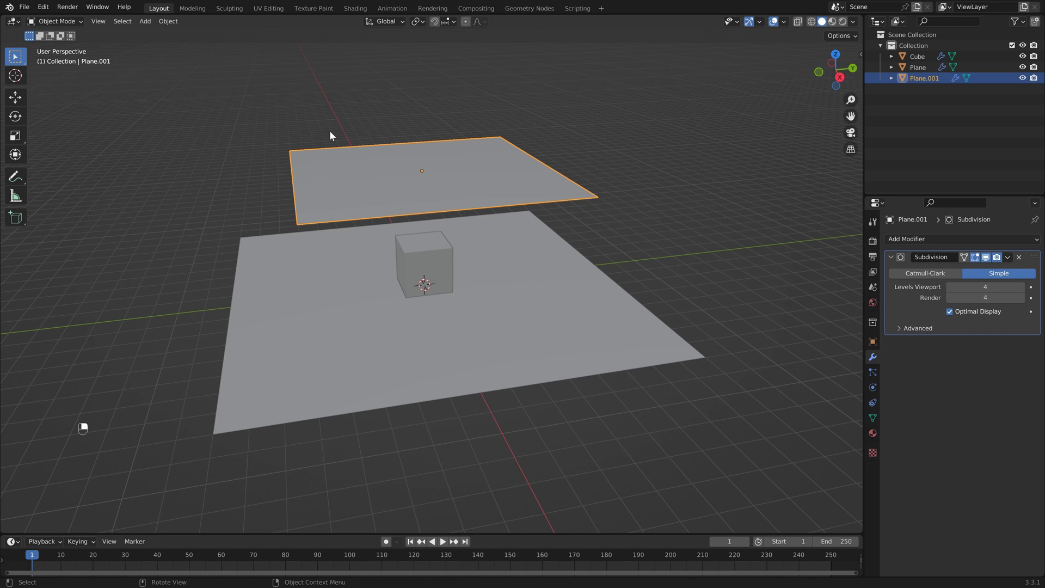
# Make Plane.001 a cloth object in the Physics settings.
pyautogui.press('Tab')
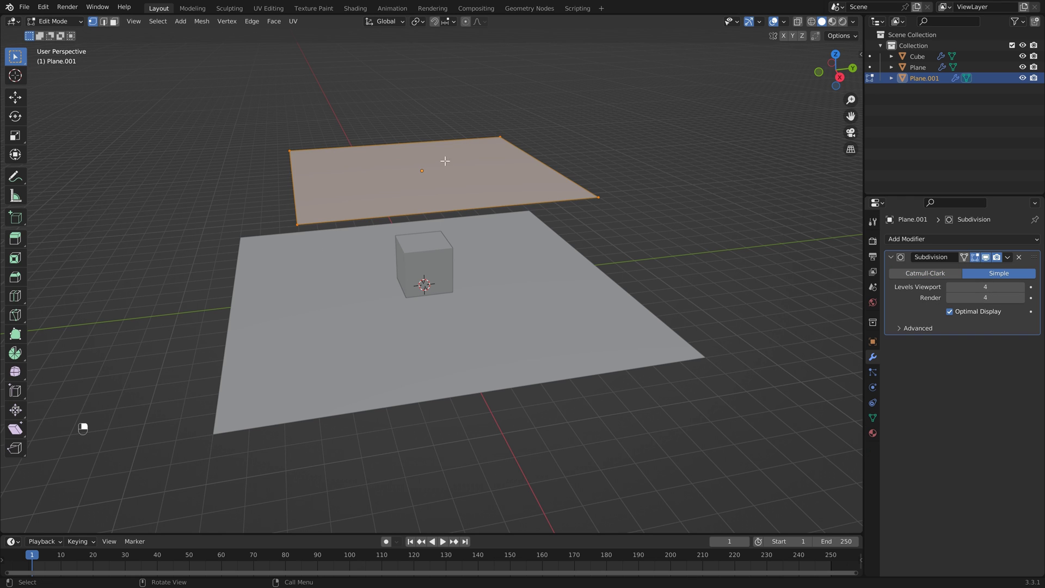
pyautogui.press('Tab')
pyautogui.click(872, 388)
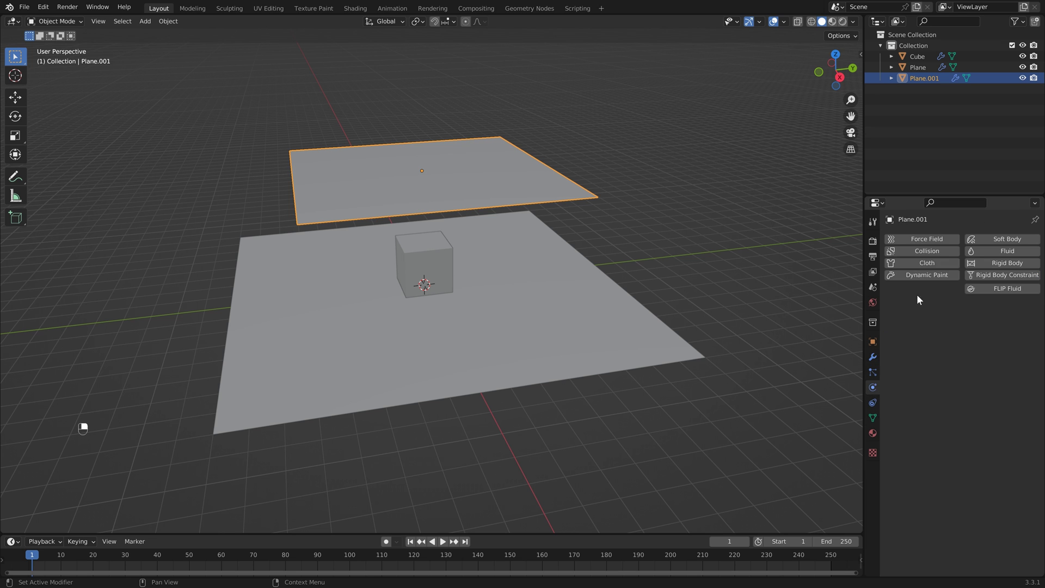
pyautogui.click(916, 263)
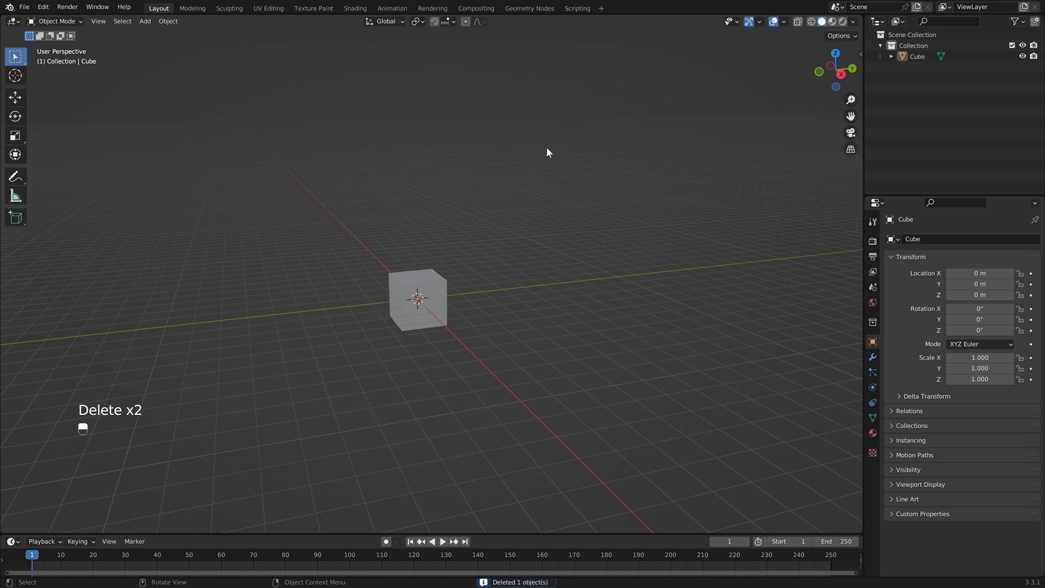
# Raise the Cube 1 m along Z.
pyautogui.click(445, 281)
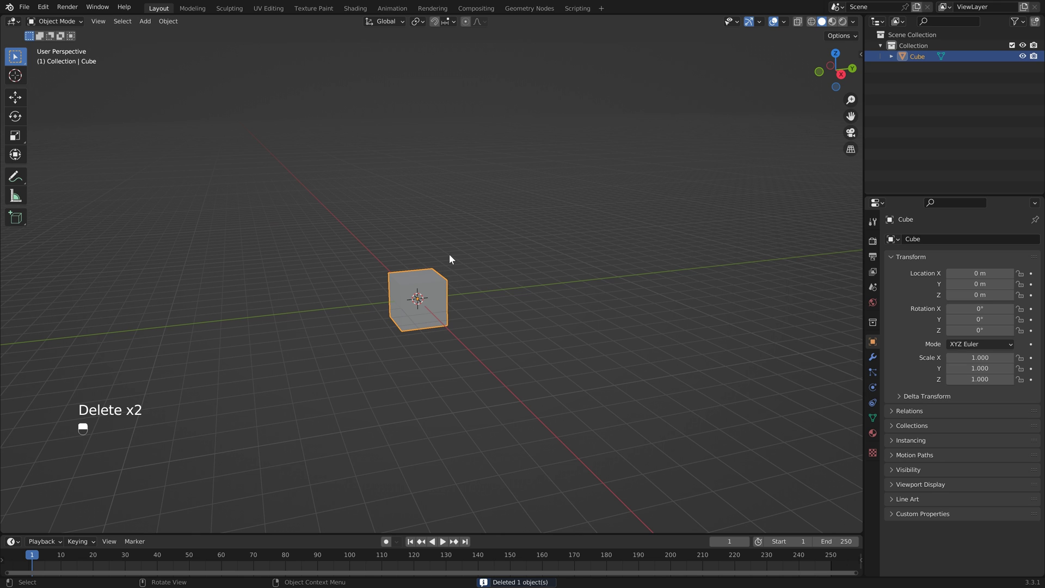
pyautogui.press('g')
pyautogui.write('z')
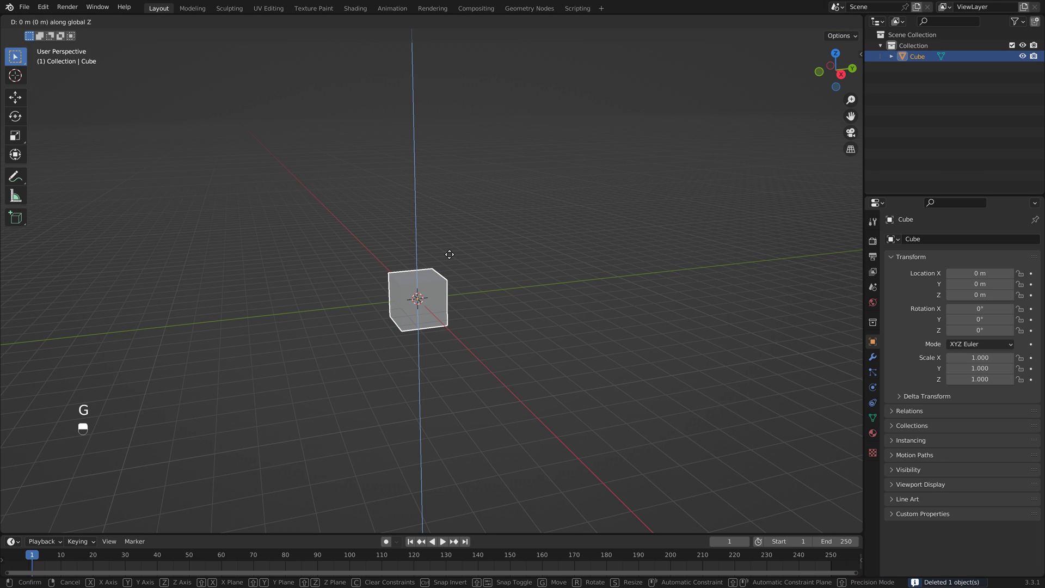
pyautogui.write('1')
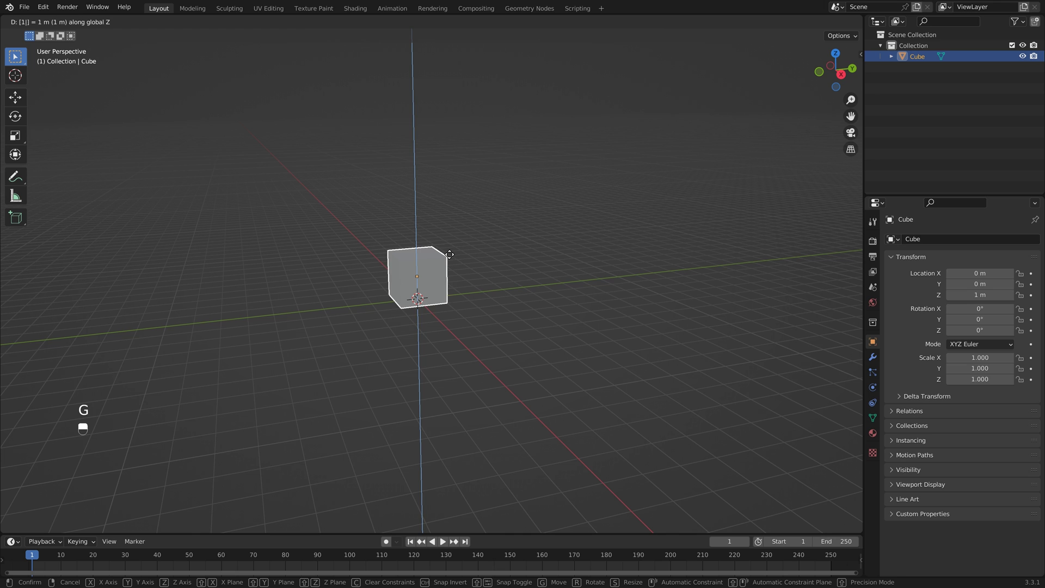
pyautogui.click(450, 254)
# Add a plane at the origin scaled to 8 beneath the Cube.
pyautogui.hotkey('shift', 'a')
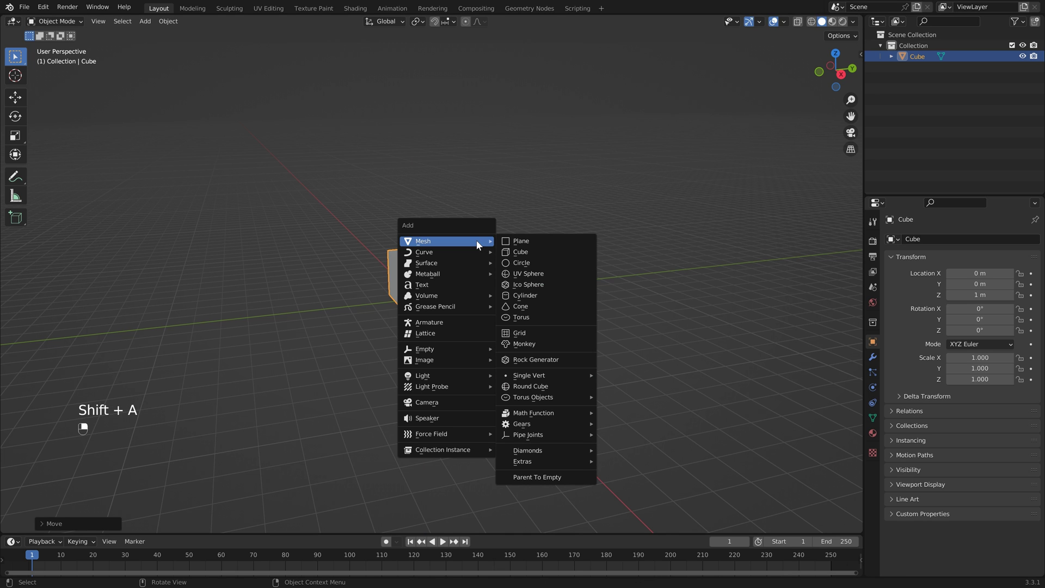
pyautogui.click(505, 242)
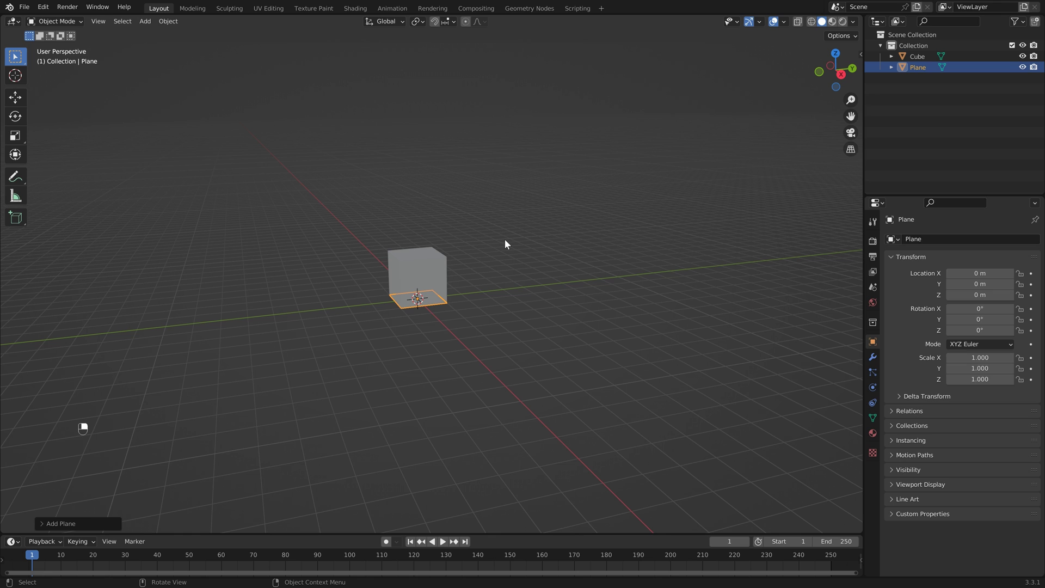
pyautogui.press('s')
pyautogui.press('8')
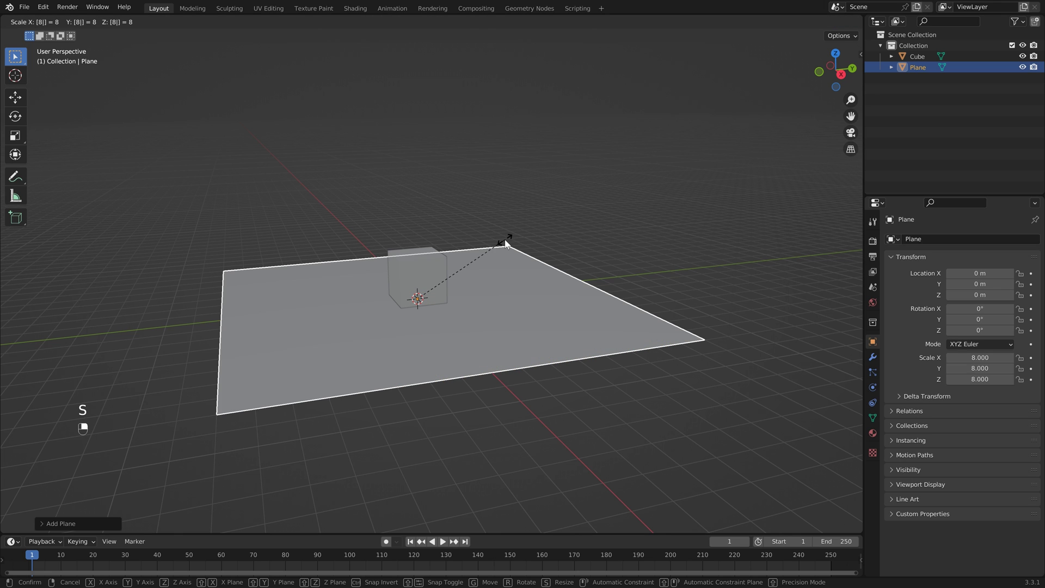
pyautogui.click(505, 241)
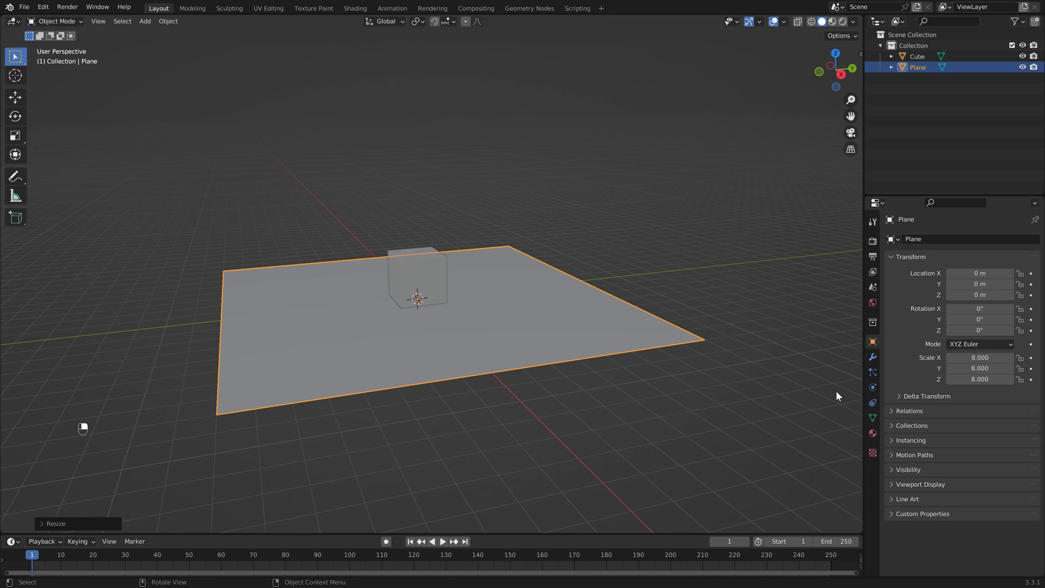
# Give both the ground plane and the Cube collision physics.
pyautogui.click(872, 387)
pyautogui.click(920, 251)
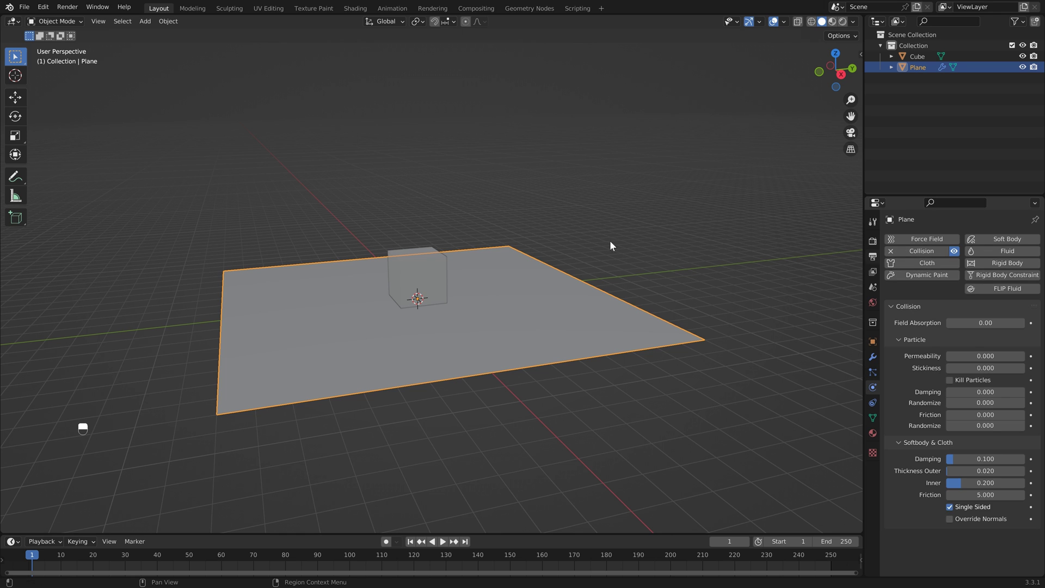
pyautogui.click(438, 258)
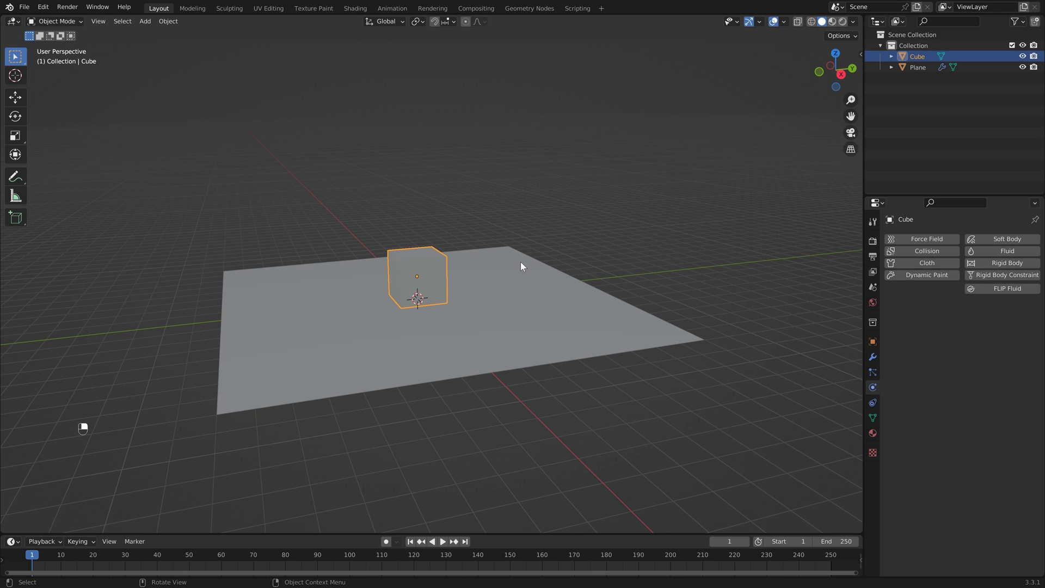
pyautogui.click(897, 255)
# Add a second plane, lift it 5 m on Z, and scale it 5 times.
pyautogui.hotkey('shift', 'a')
pyautogui.moveTo(469, 202)
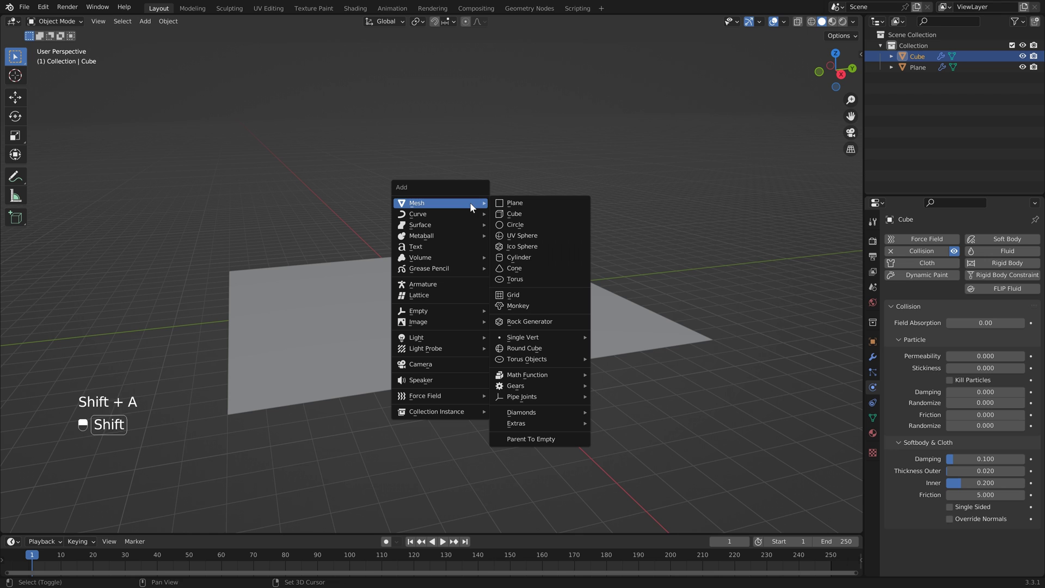
pyautogui.click(512, 203)
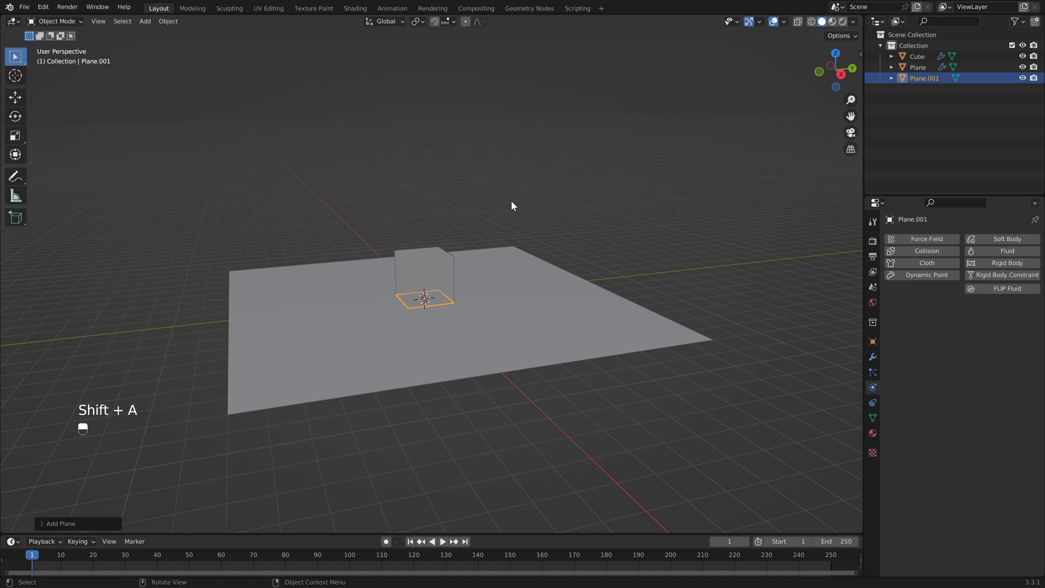
pyautogui.press('g')
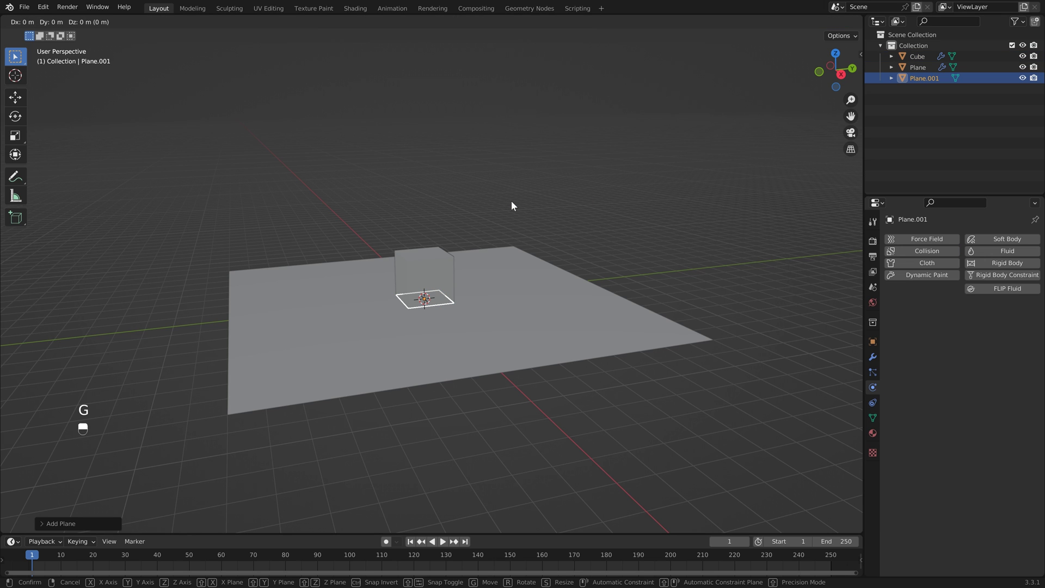
pyautogui.press('z')
pyautogui.press('5')
pyautogui.click(511, 201)
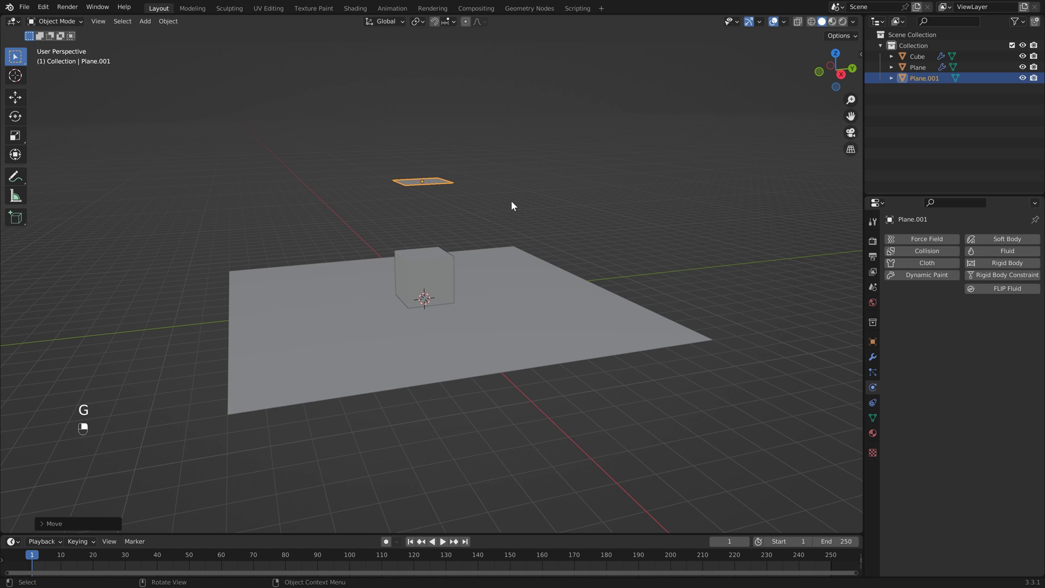
pyautogui.press('s')
pyautogui.press('5')
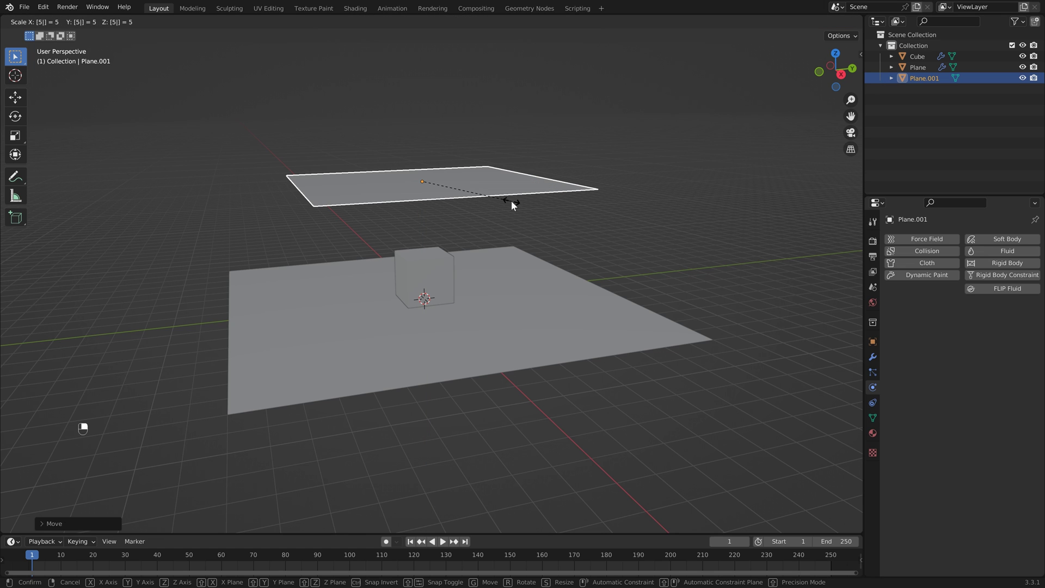
pyautogui.press('Return')
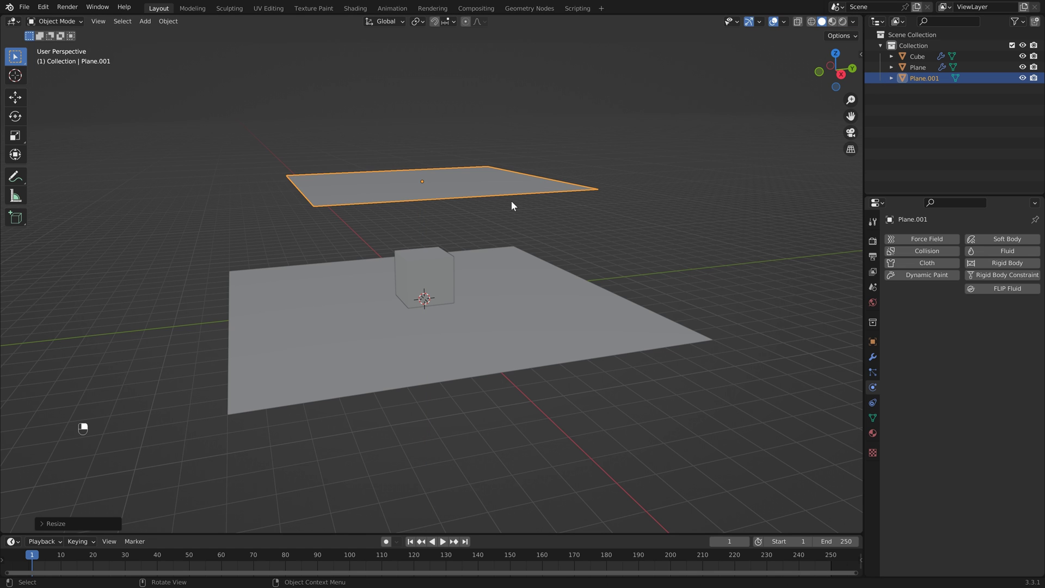
pyautogui.moveTo(511, 201); pyautogui.dragTo(398, 180, button='middle')
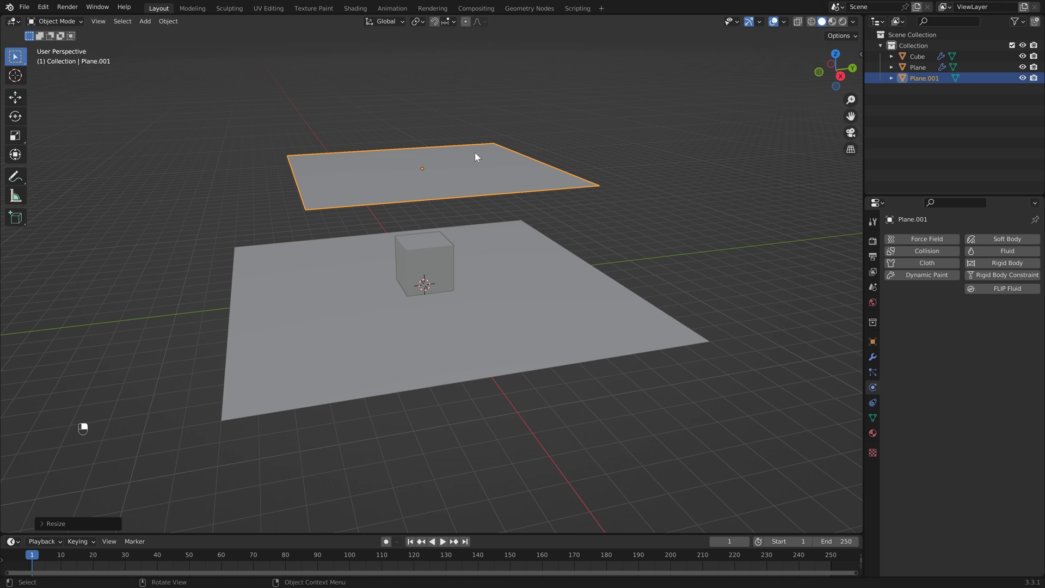
# Subdivide the raised plane twice in edit mode, undo once, and return to object mode.
pyautogui.press('Tab')
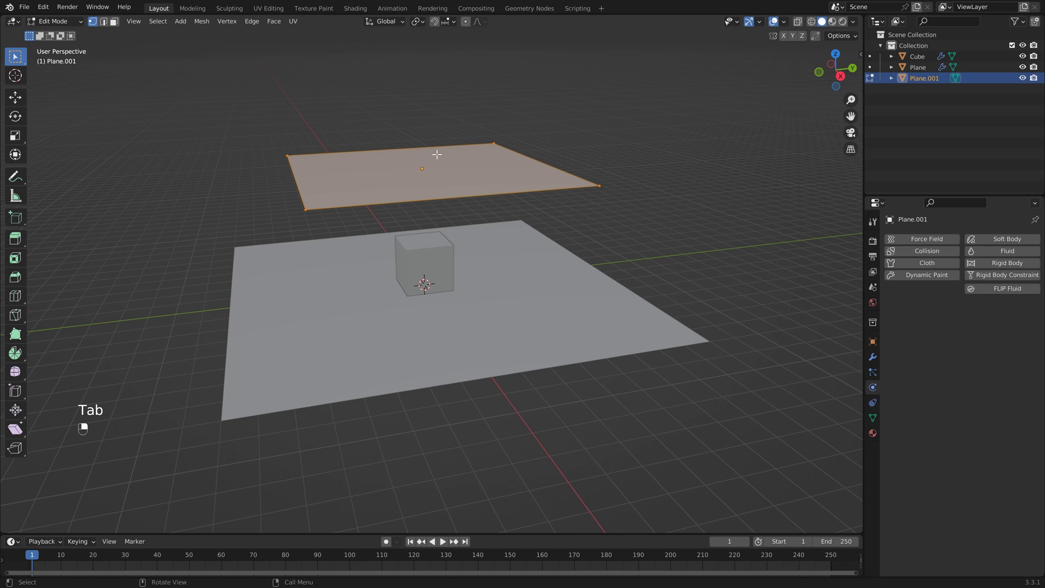
pyautogui.rightClick(437, 155)
pyautogui.click(437, 155)
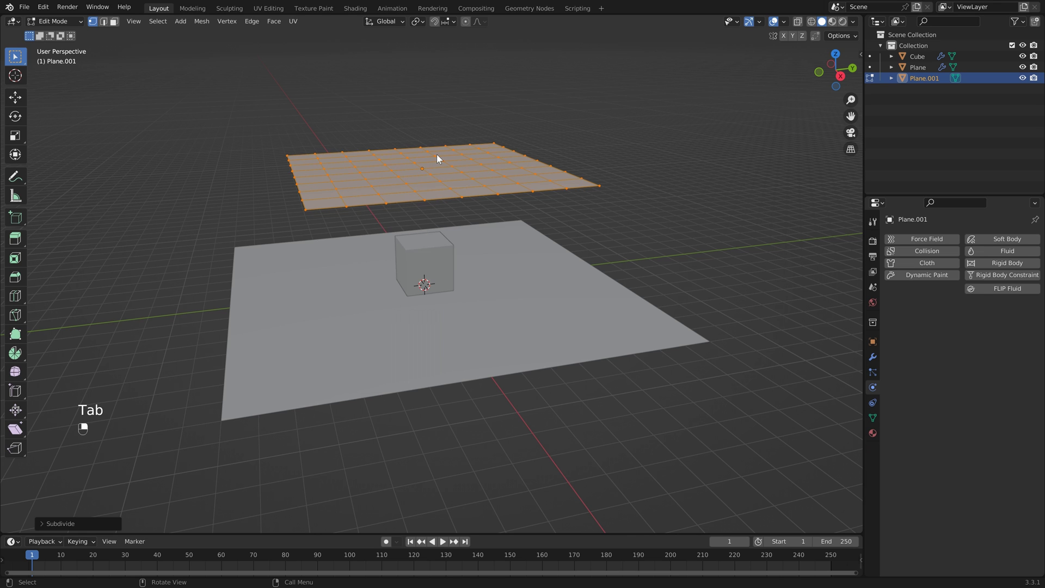
pyautogui.rightClick(437, 155)
pyautogui.click(436, 155)
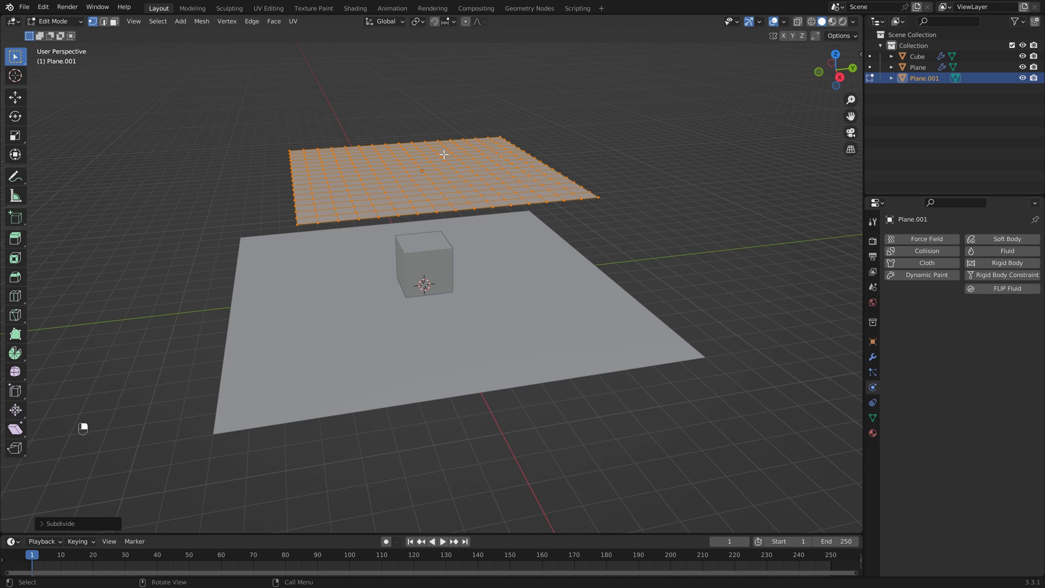
pyautogui.hotkey('ctrl', 'z')
pyautogui.hotkey('ctrl', 'z')
pyautogui.hotkey('ctrl', 'z')
pyautogui.hotkey('ctrl', 'z')
pyautogui.press('Tab')
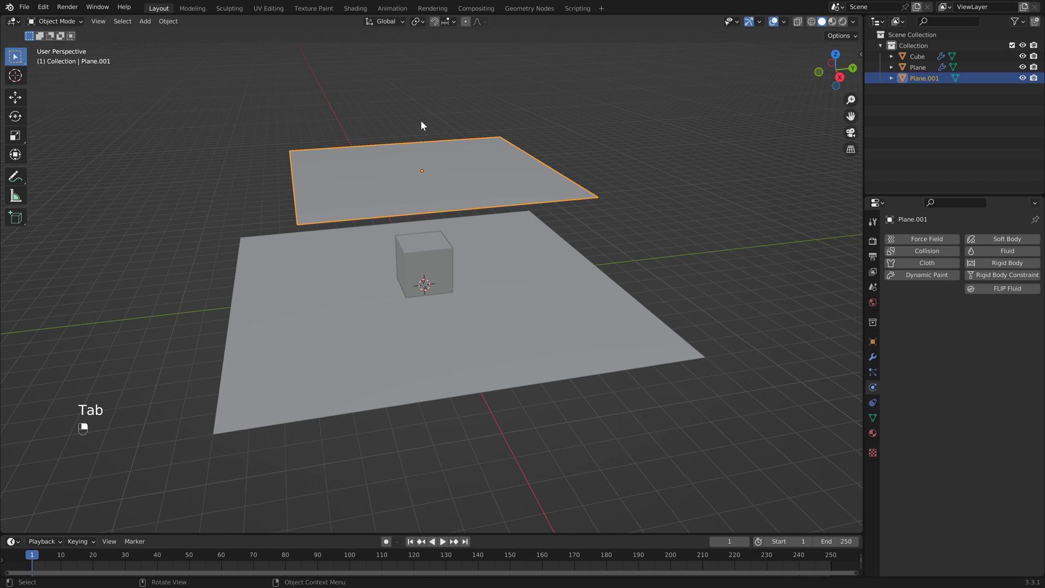
# Add a Subdivision Surface modifier to Plane.001 with viewport and render levels 4, set to Simple.
pyautogui.click(873, 357)
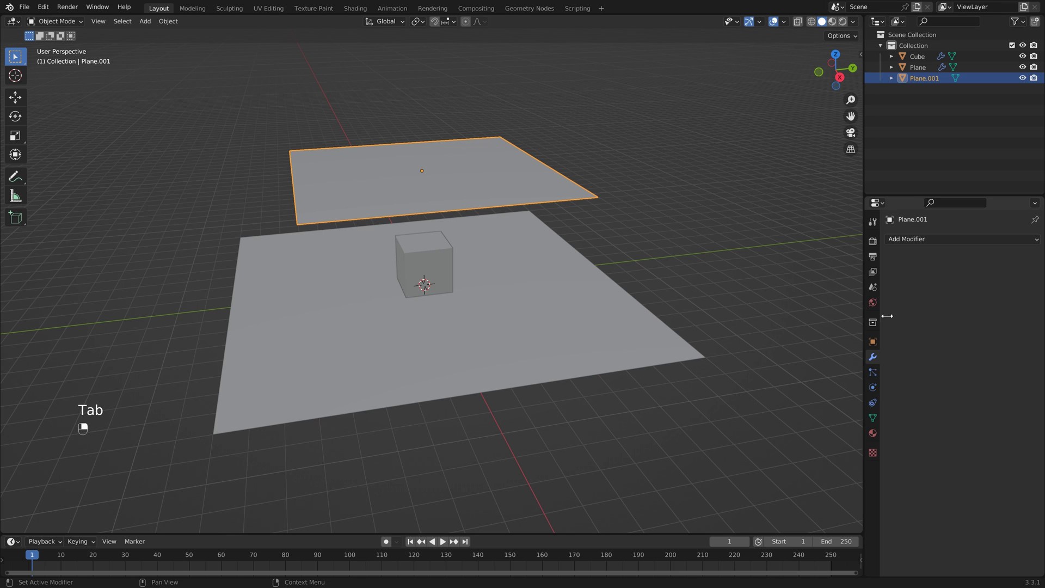
pyautogui.click(919, 240)
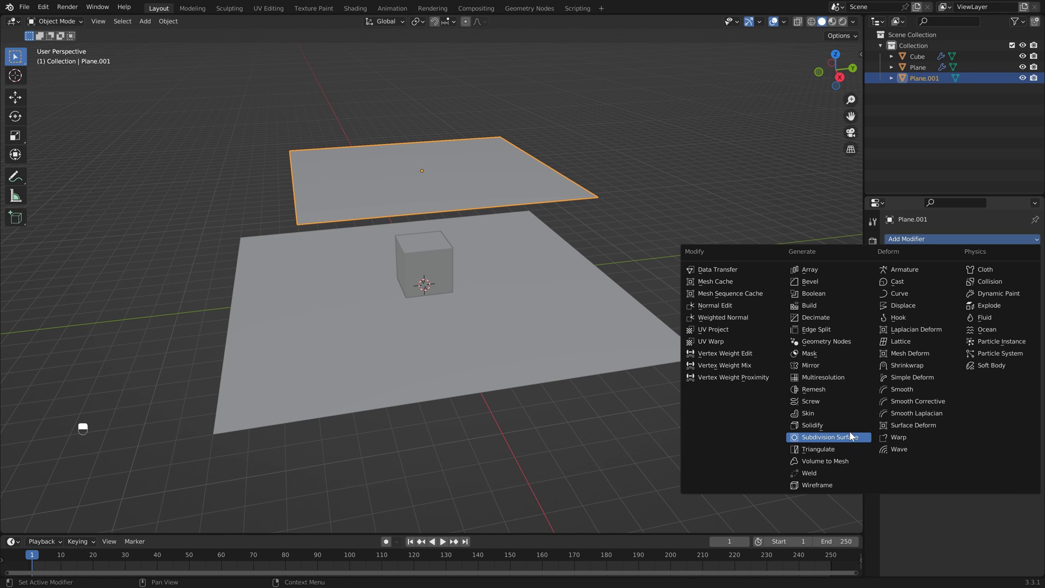
pyautogui.click(852, 437)
pyautogui.moveTo(996, 287); pyautogui.dragTo(1016, 299)
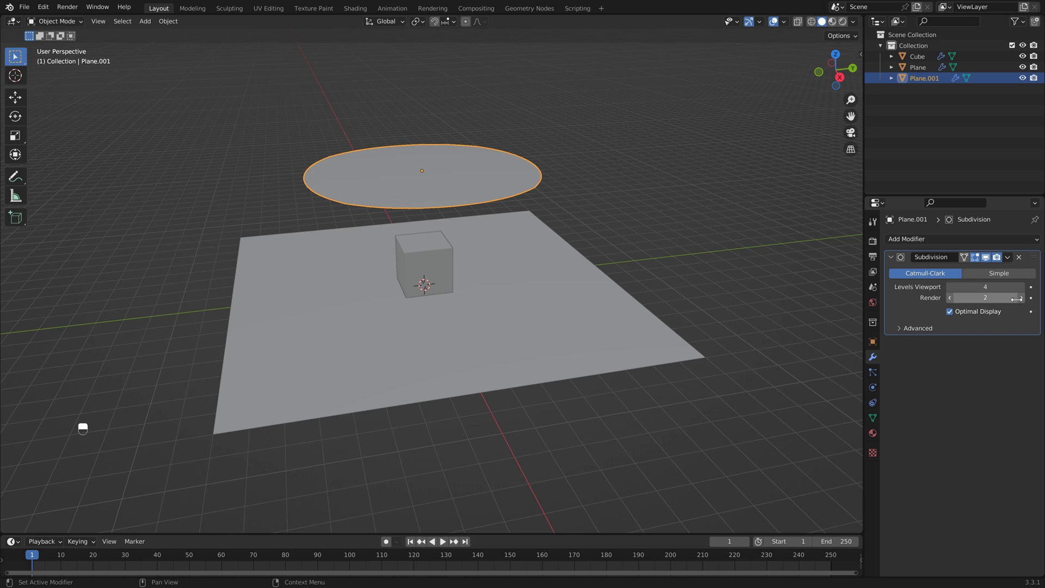
pyautogui.click(1018, 298)
pyautogui.click(1017, 299)
pyautogui.click(987, 275)
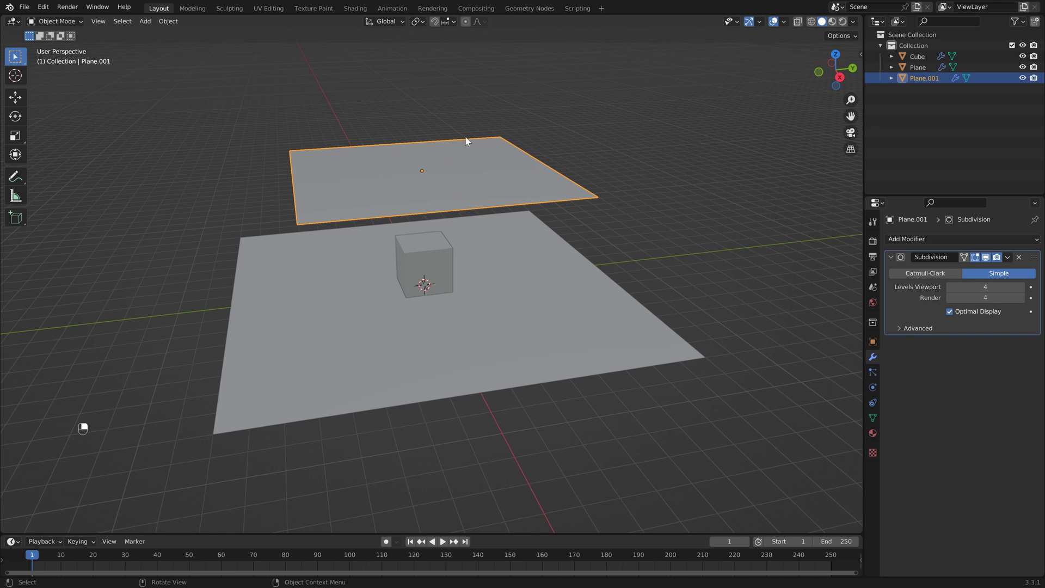
pyautogui.press('Tab')
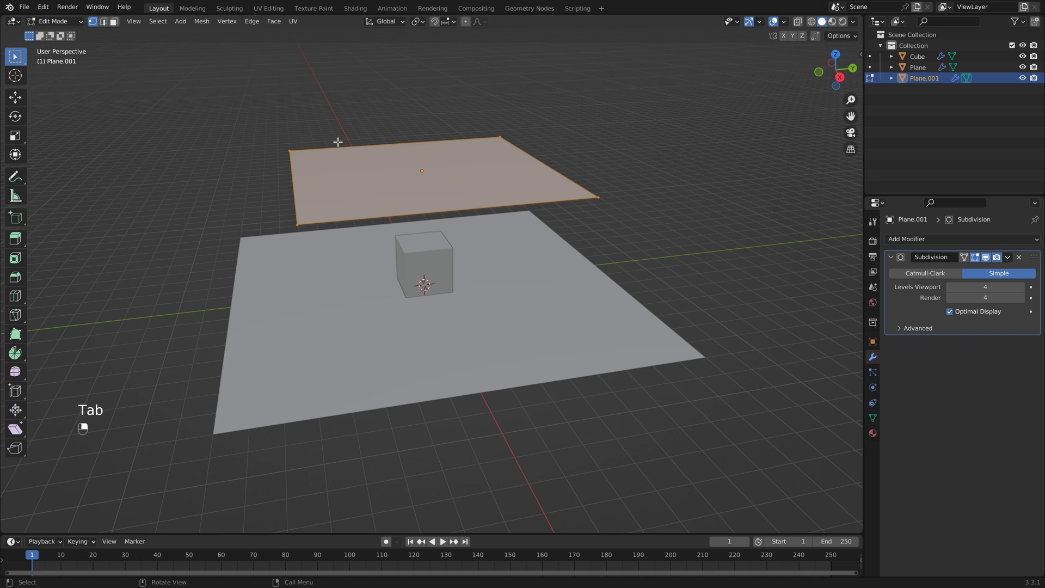
pyautogui.press('Tab')
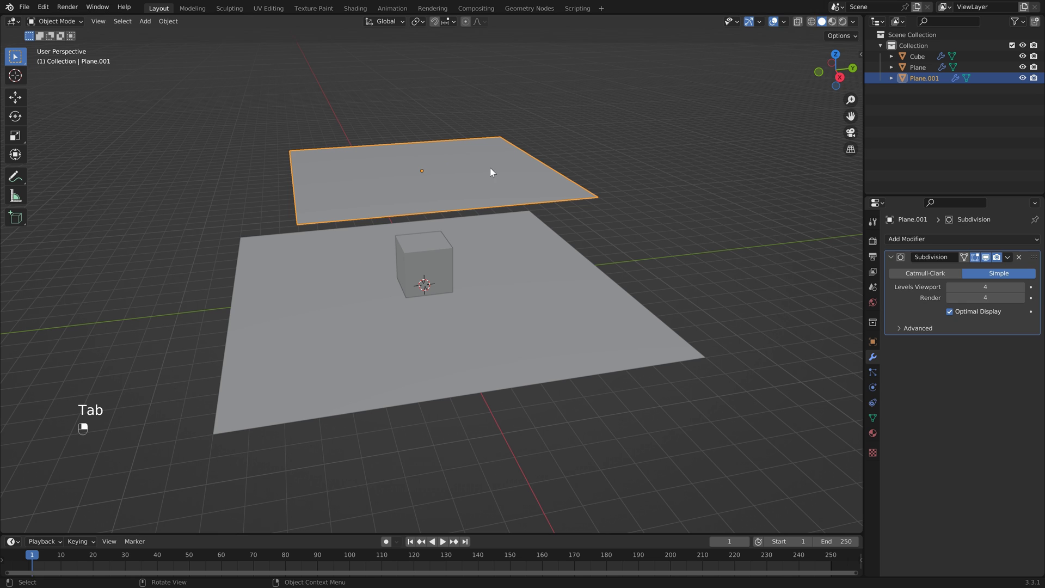
# Make Plane.001 a cloth simulation, play its fall, and rewind to frame 1.
pyautogui.click(872, 387)
pyautogui.click(926, 263)
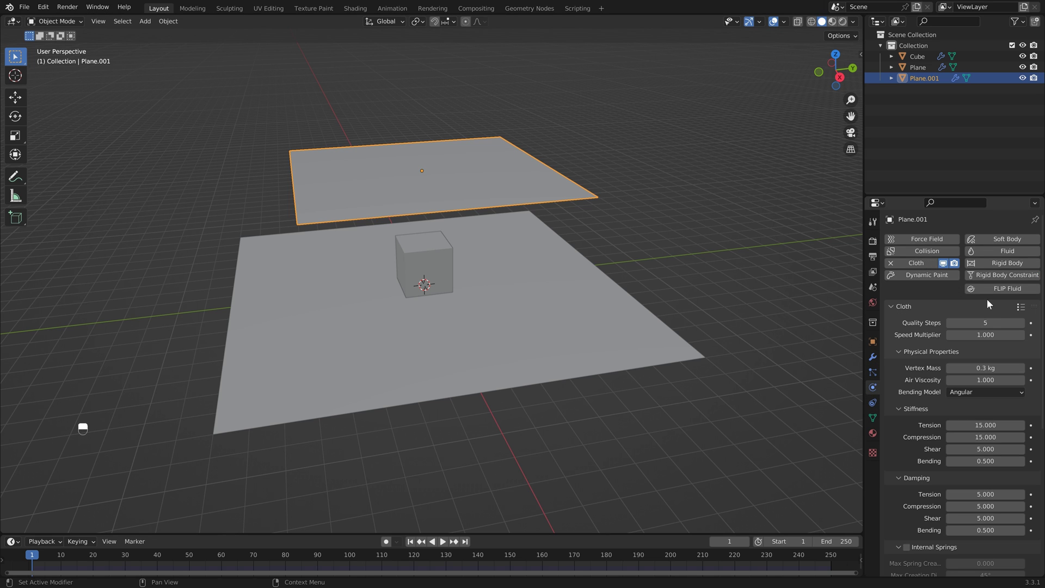
pyautogui.press('space')
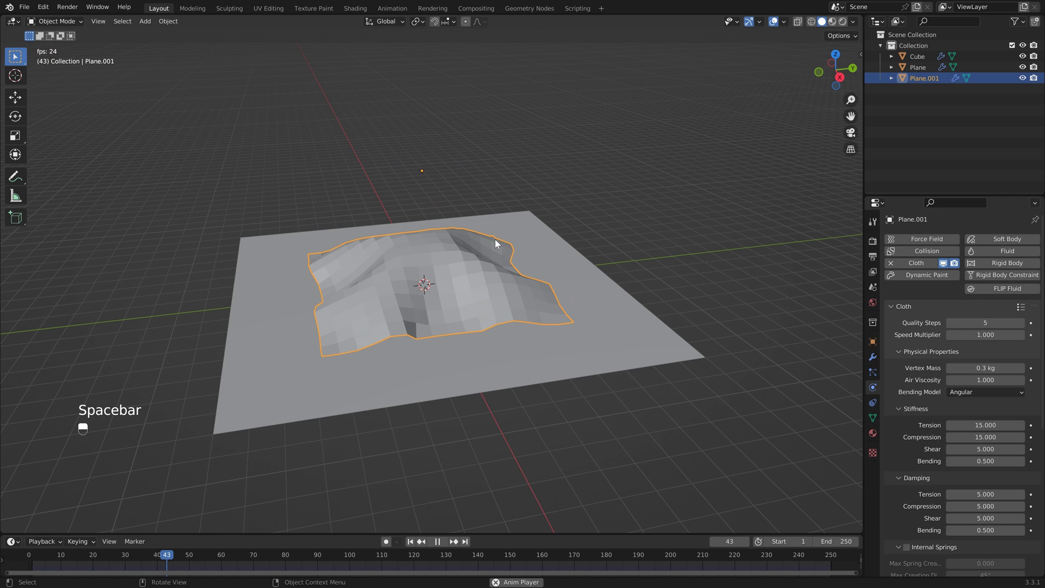
pyautogui.press('space')
pyautogui.click(410, 542)
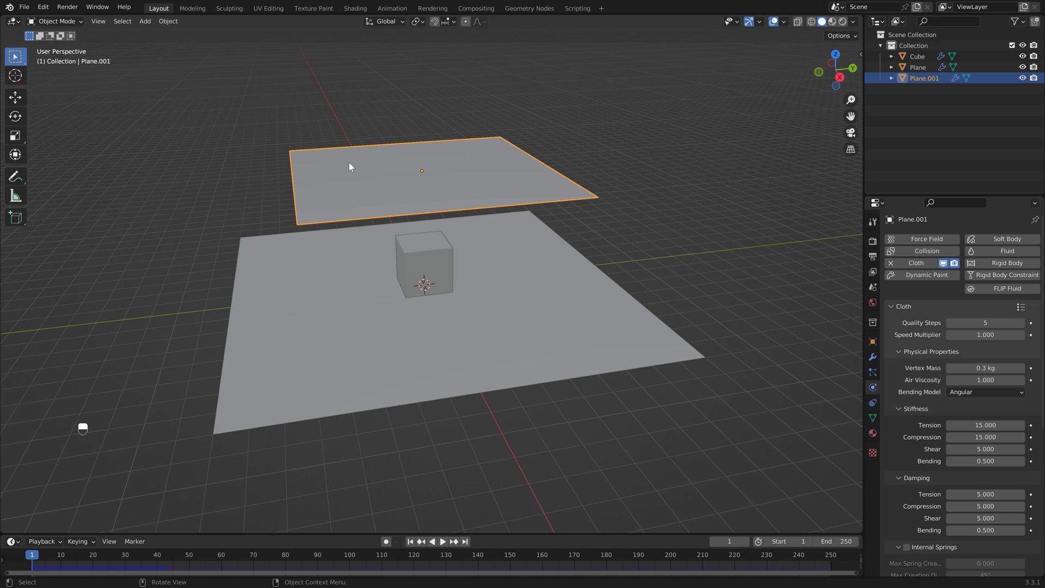
pyautogui.press('Tab')
# Select the plane's top-left corner vertex and assign it to a new vertex group, Group.
pyautogui.moveTo(258, 123); pyautogui.dragTo(337, 166)
pyautogui.press('Tab')
pyautogui.click(873, 418)
pyautogui.click(1030, 275)
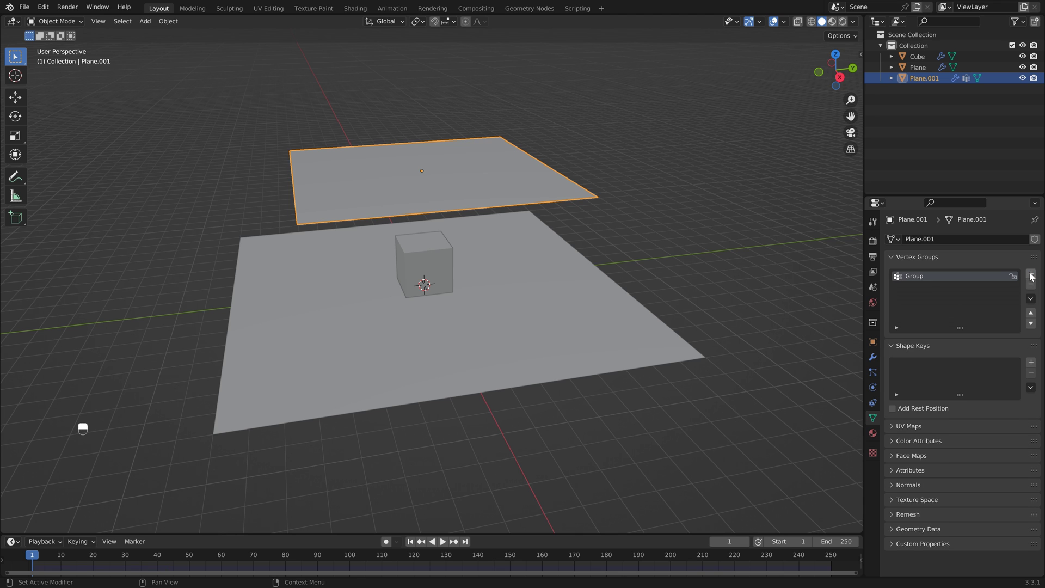
pyautogui.press('Tab')
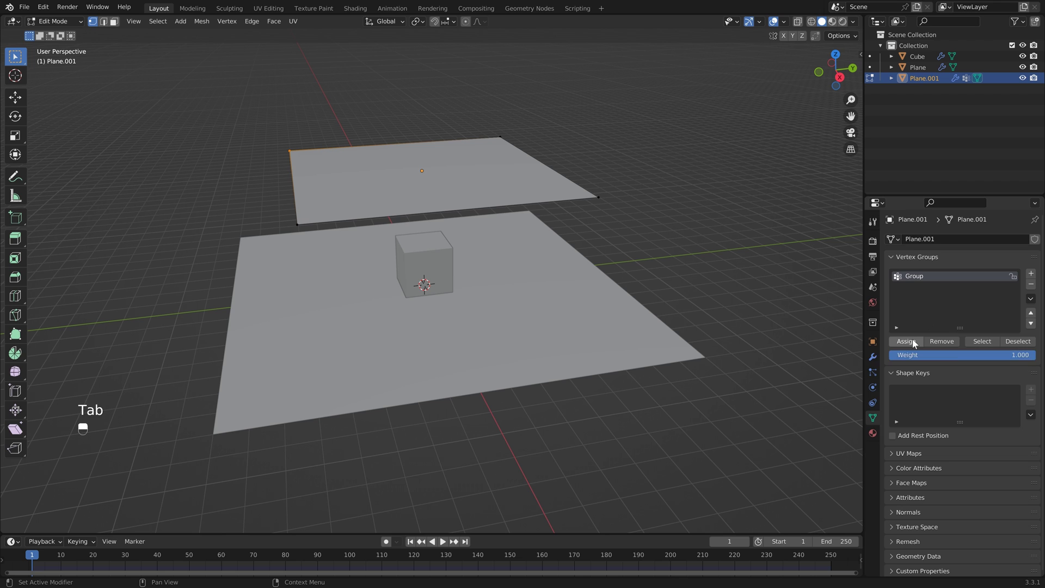
pyautogui.press('Tab')
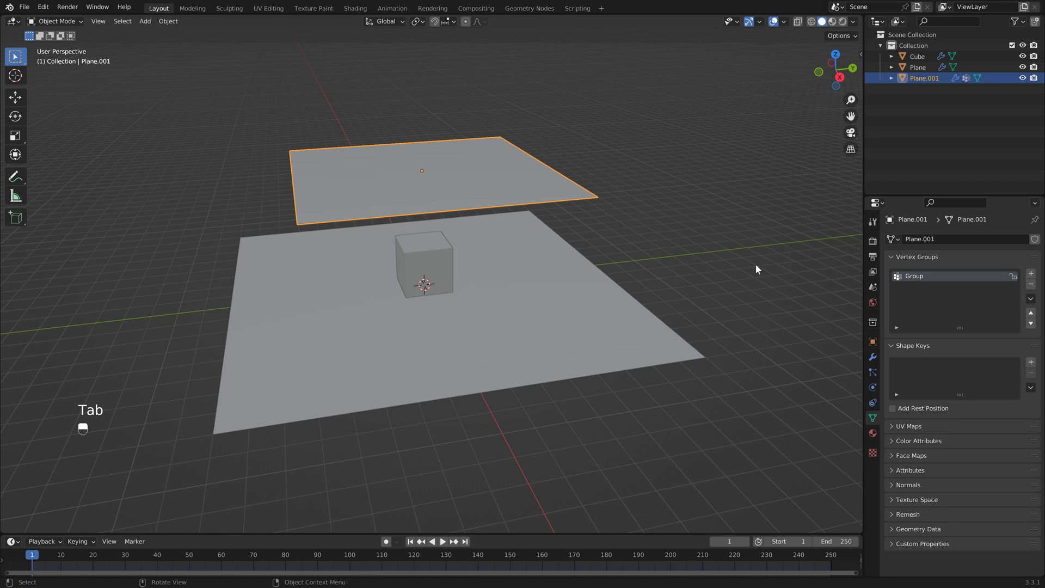
# Set the cloth Pin Group to Group and play to test the pinning.
pyautogui.click(872, 387)
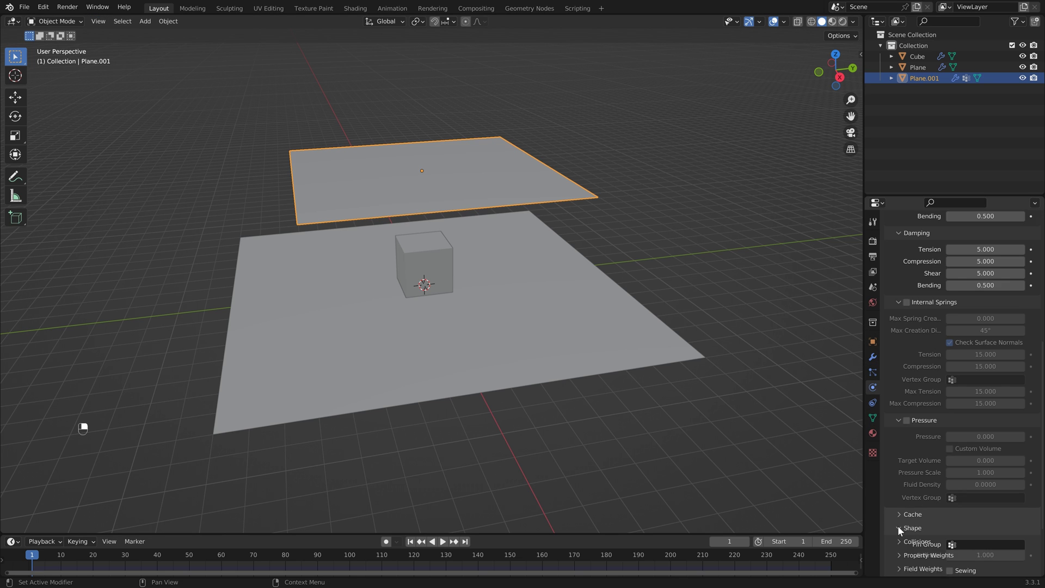
pyautogui.scroll(-3, 965, 483)
pyautogui.click(972, 462)
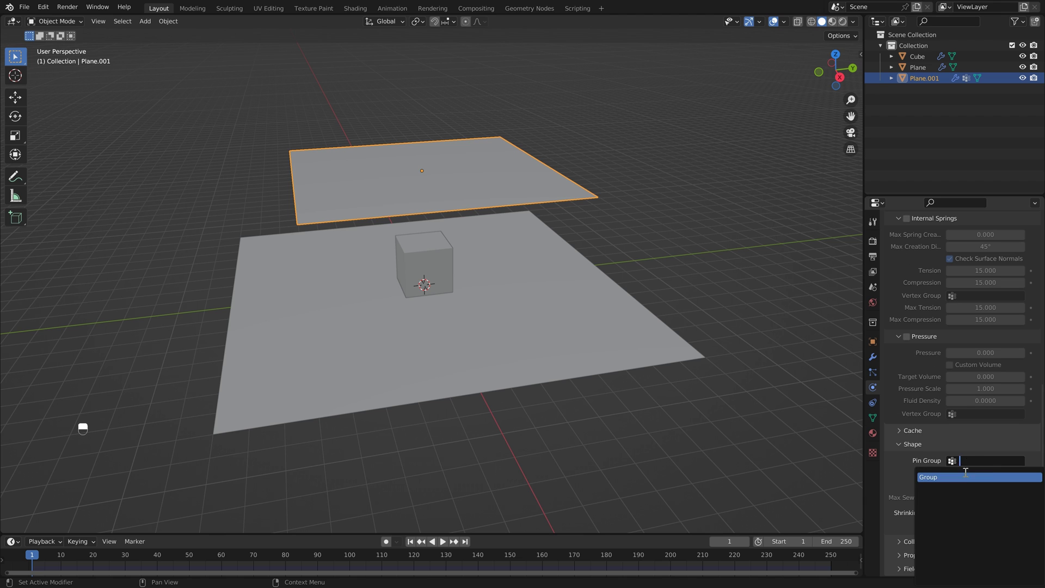
pyautogui.click(963, 473)
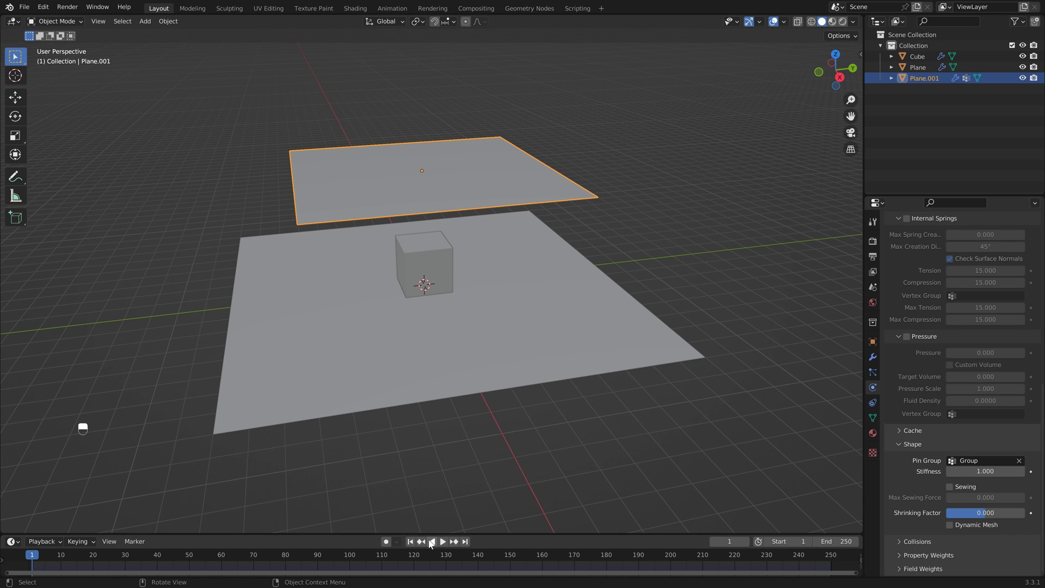
pyautogui.press('space')
pyautogui.press('space')
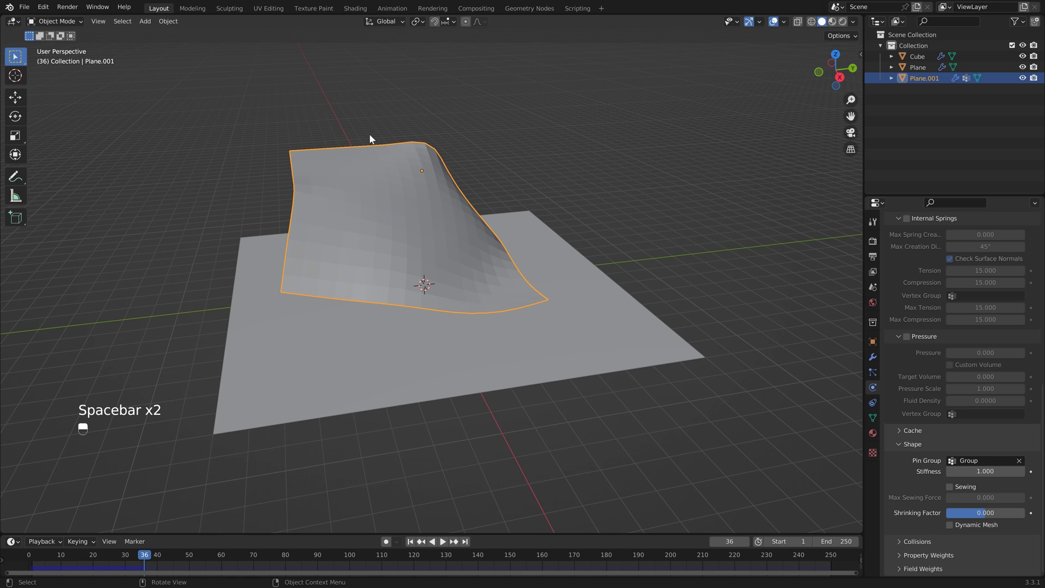
# Remove the Subdivision modifier from Plane.001.
pyautogui.press('Tab')
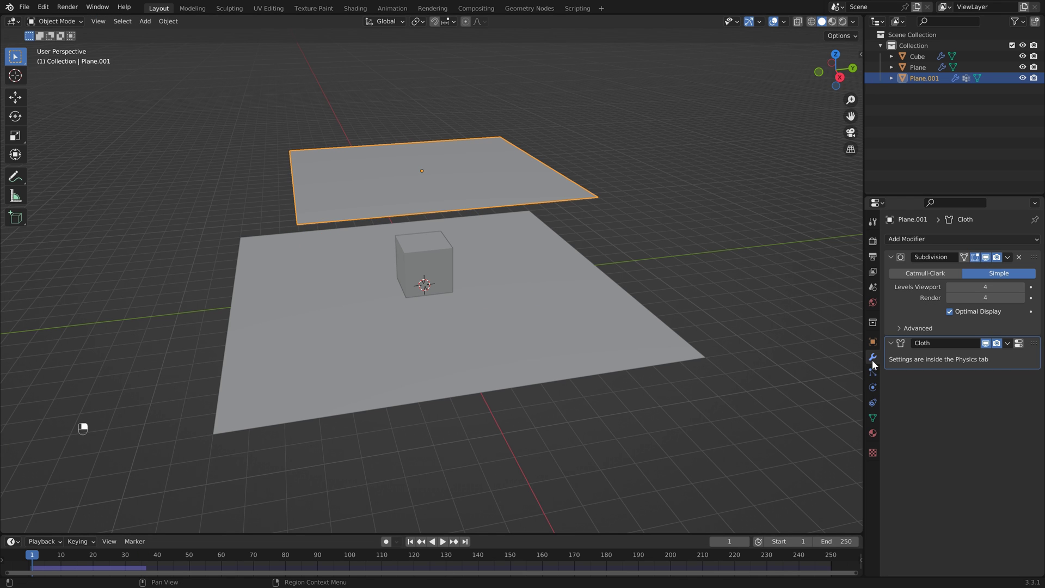
pyautogui.click(1019, 257)
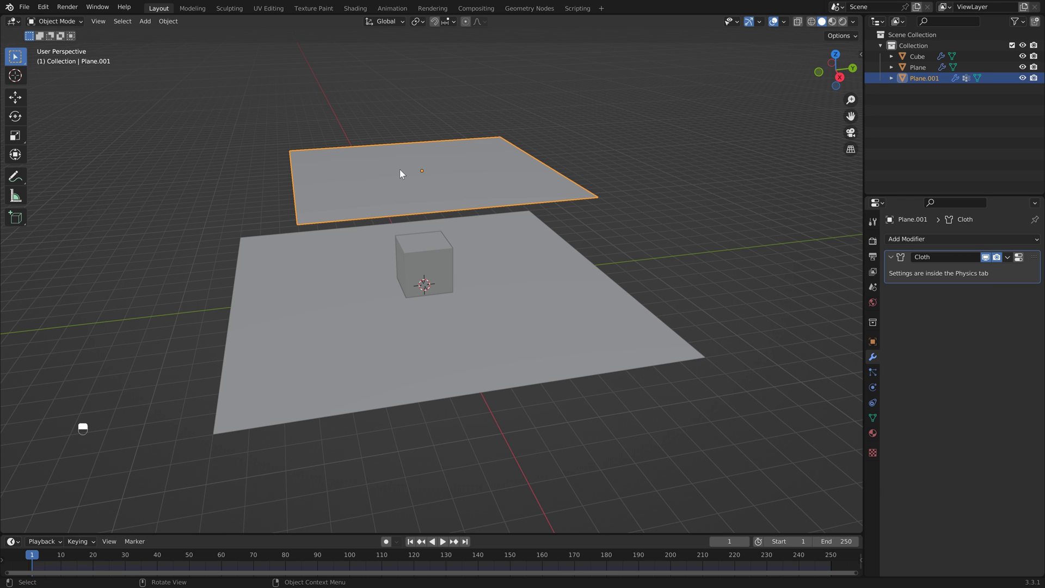
pyautogui.press('Tab')
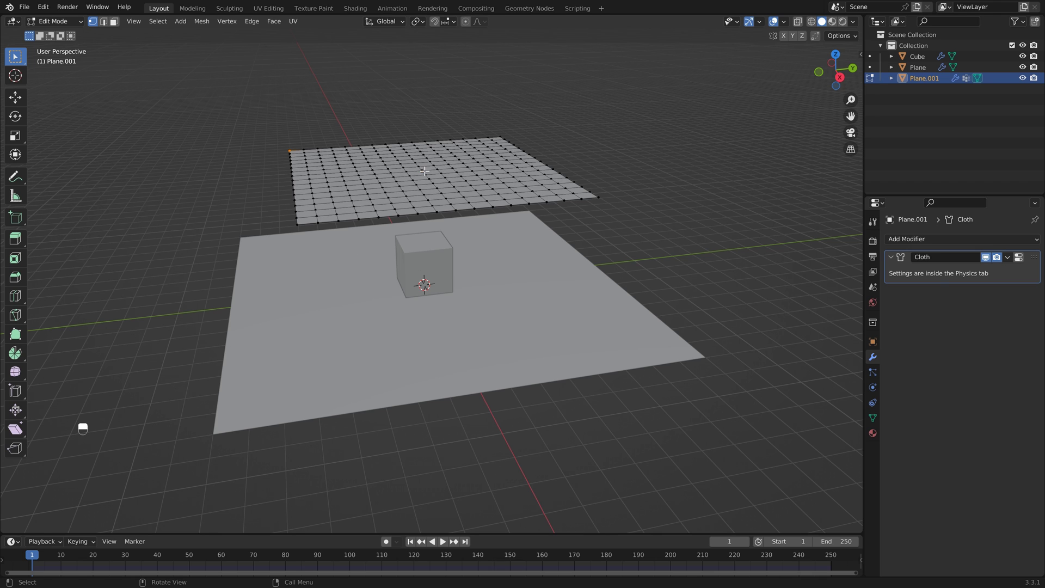
pyautogui.press('Tab')
pyautogui.hotkey('ctrl', 'z')
pyautogui.hotkey('ctrl', 'z')
pyautogui.hotkey('ctrl', 'z')
pyautogui.hotkey('ctrl', 'z')
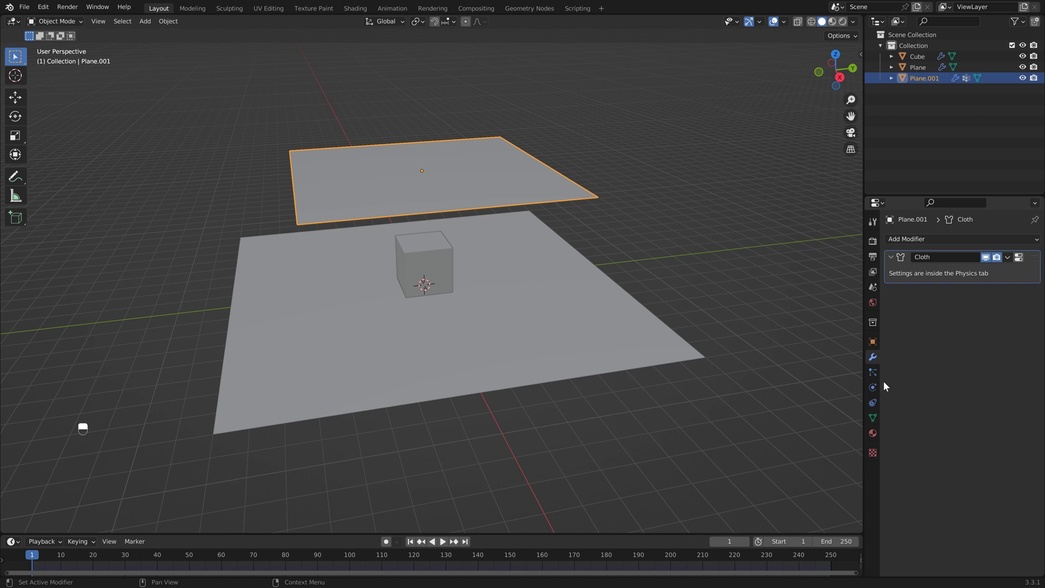
# Remove the cloth physics and vertex group Group, then split the 3D view into two stacked views.
pyautogui.click(873, 387)
pyautogui.click(925, 265)
pyautogui.click(873, 417)
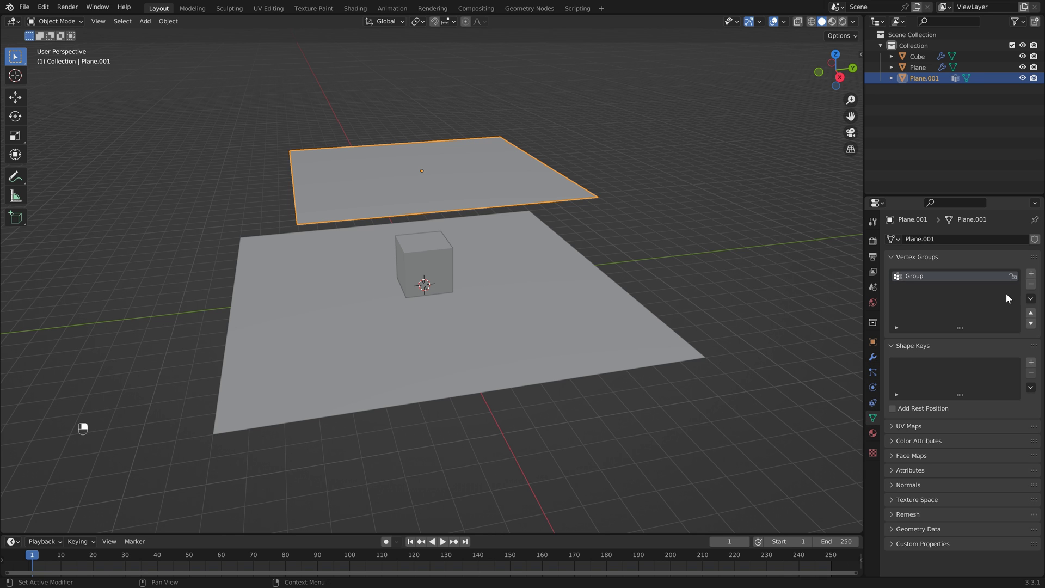
pyautogui.click(1031, 284)
pyautogui.keyDown('ctrl'); pyautogui.moveTo(567, 250); pyautogui.dragTo(380, 308, button='middle'); pyautogui.keyUp('ctrl')
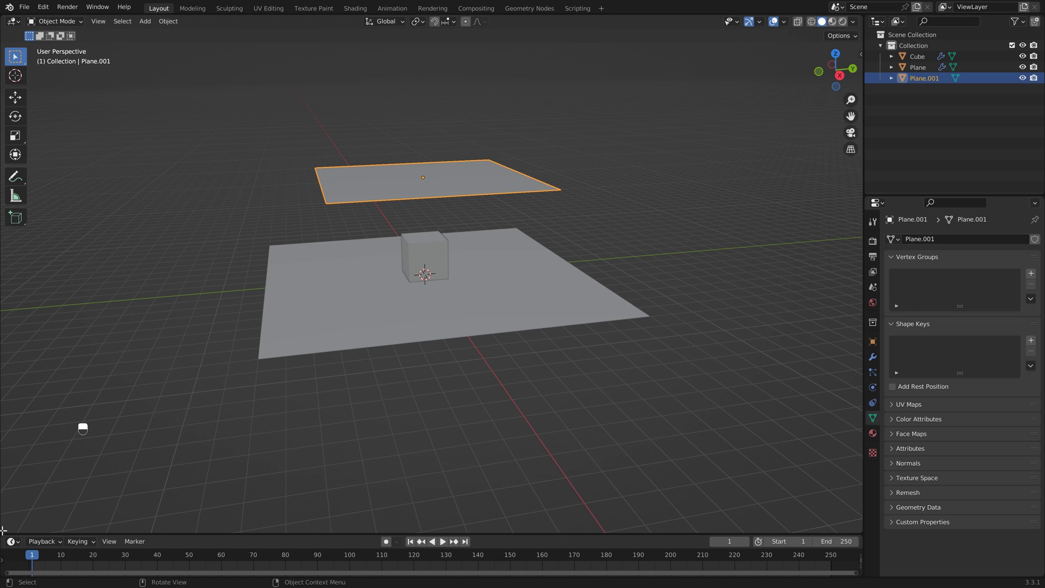
pyautogui.moveTo(3, 530); pyautogui.dragTo(14, 246)
# Turn the lower view into a Geometry Node editor with a new node tree for Plane.001.
pyautogui.click(13, 254)
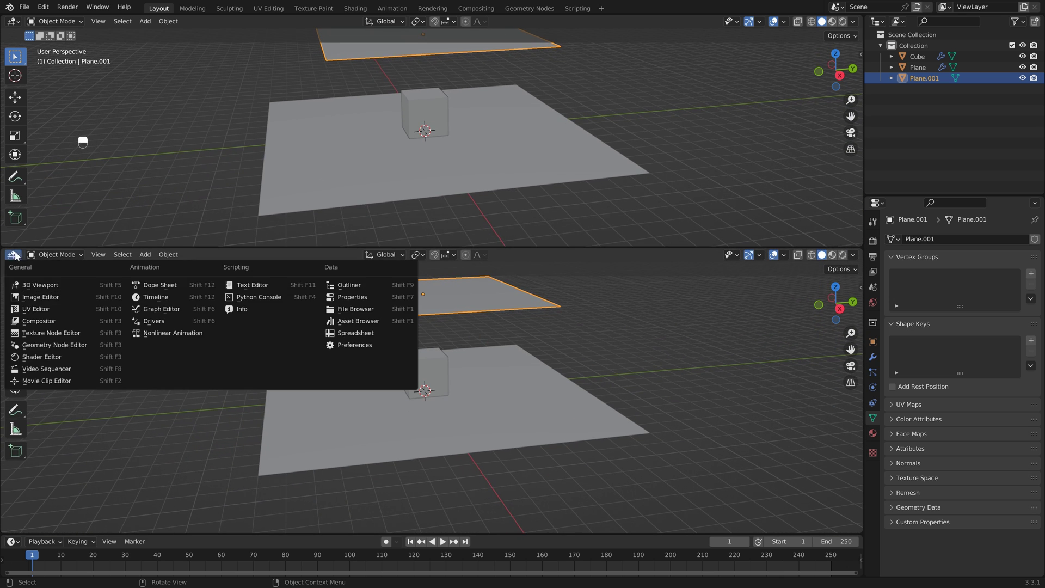
pyautogui.click(62, 349)
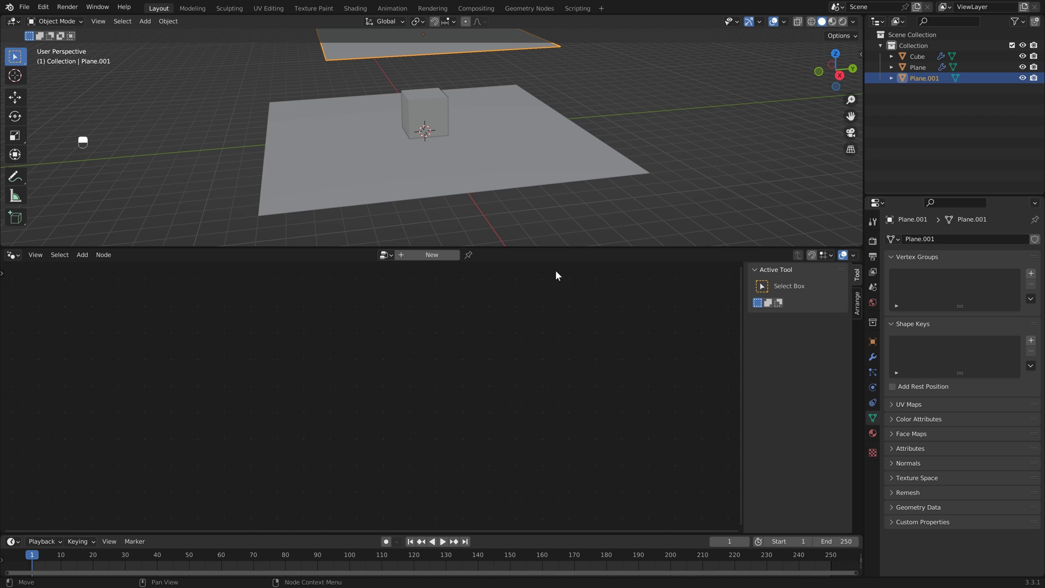
pyautogui.click(432, 255)
pyautogui.keyDown('shift'); pyautogui.moveTo(547, 168); pyautogui.dragTo(550, 202, button='middle'); pyautogui.keyUp('shift')
pyautogui.scroll(-1, 551, 201)
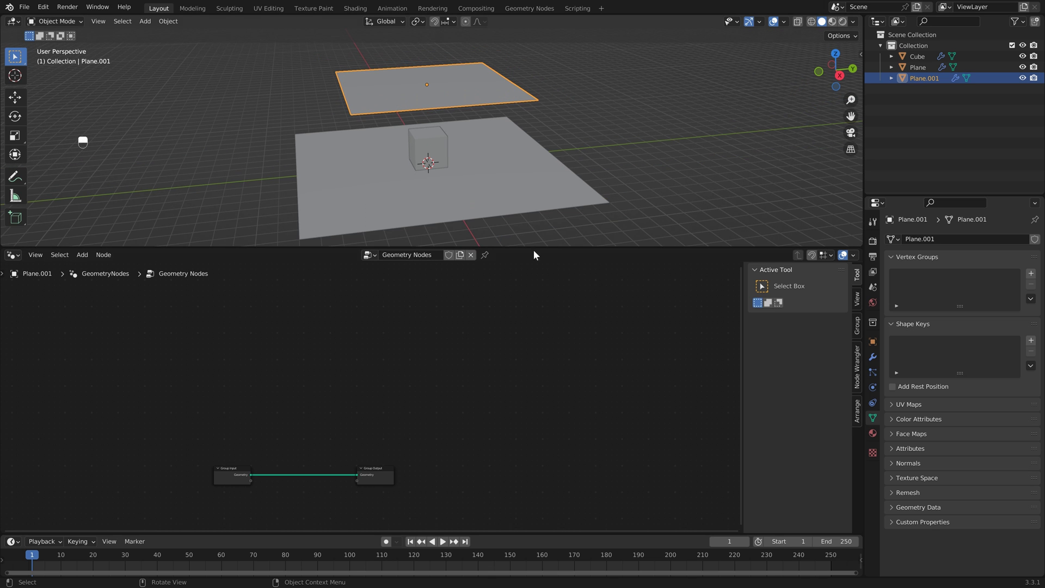
pyautogui.moveTo(534, 249); pyautogui.dragTo(523, 306)
# Insert a Subdivide Mesh node at Level 5 on the input–output link.
pyautogui.hotkey('shift', 'a')
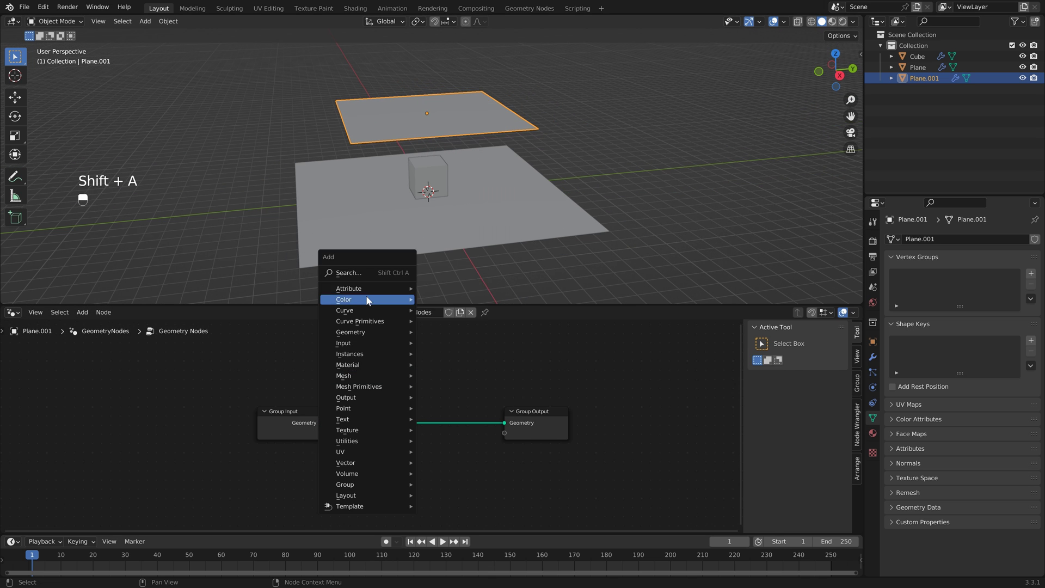
pyautogui.click(368, 275)
pyautogui.write('subdiv')
pyautogui.press('Return')
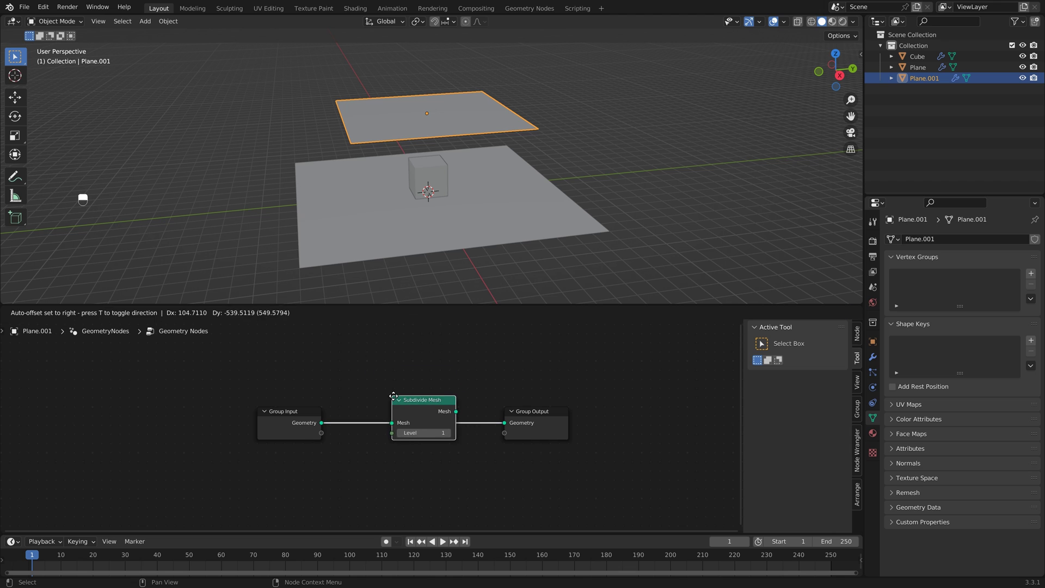
pyautogui.click(413, 408)
pyautogui.click(436, 433)
pyautogui.write('5')
pyautogui.press('Return')
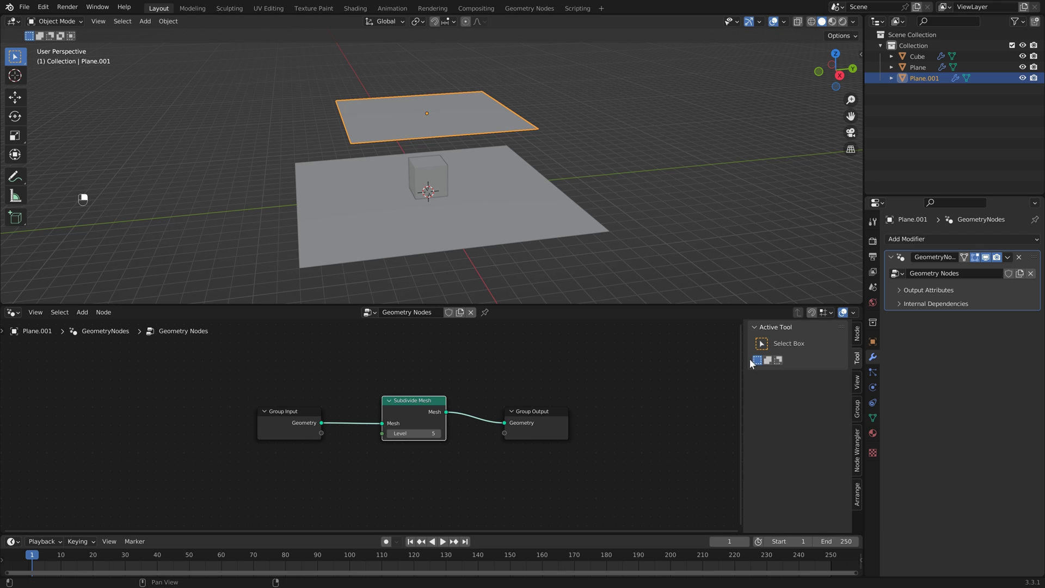
# Add Cloth physics to Plane.001 and raise its Quality Steps to 8.
pyautogui.click(873, 388)
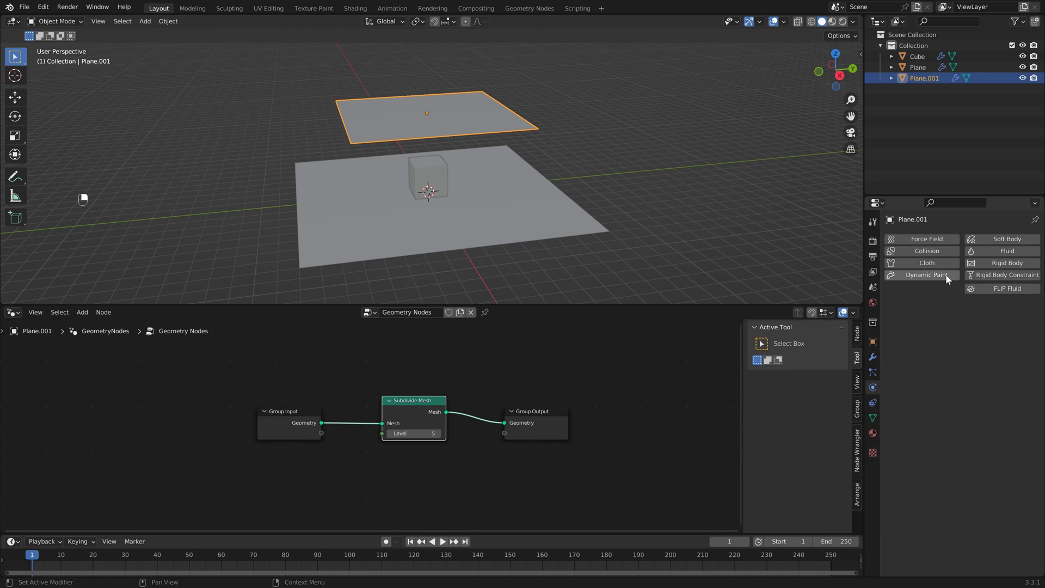
pyautogui.click(898, 264)
pyautogui.click(1022, 323)
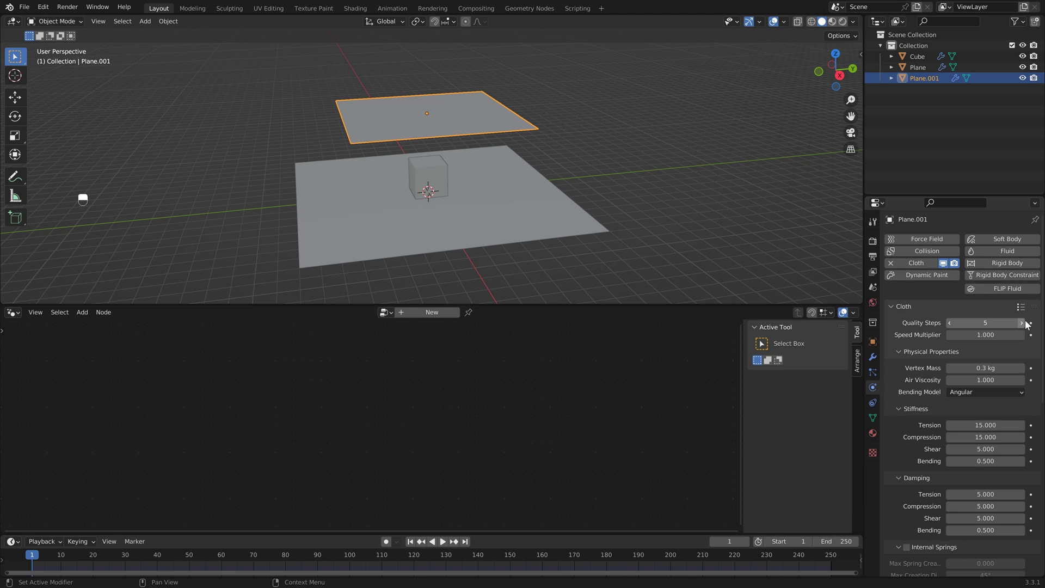
pyautogui.click(1021, 323)
pyautogui.click(1021, 323)
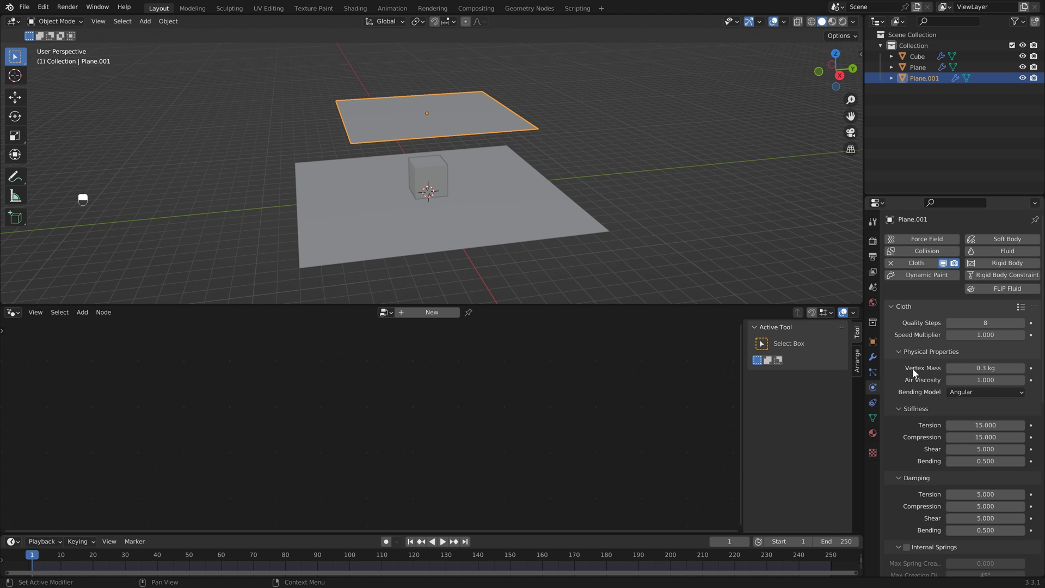
# Enable Self Collisions for the cloth and raise the collision Quality.
pyautogui.scroll(-12, 909, 382)
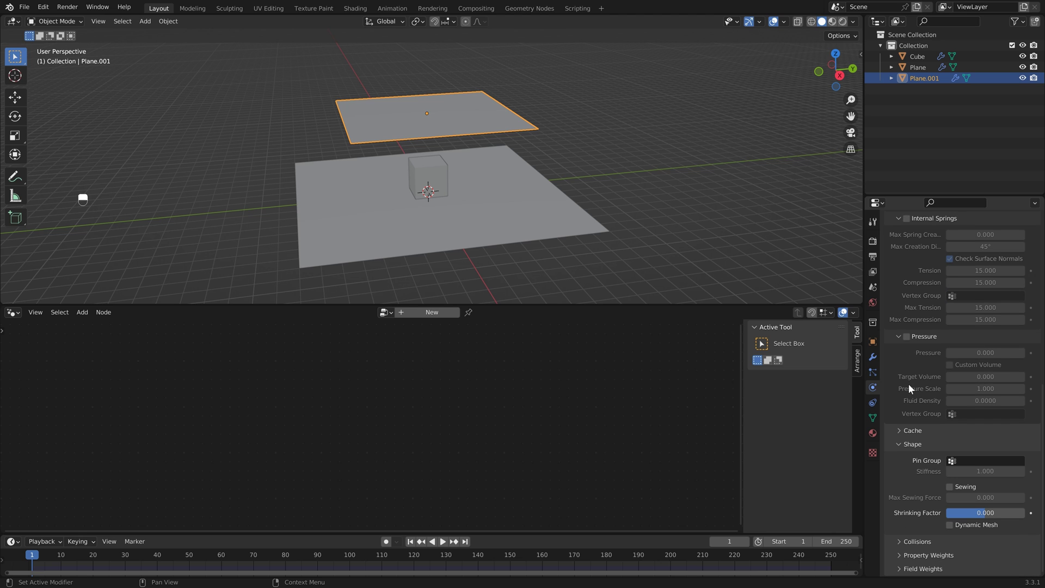
pyautogui.click(898, 541)
pyautogui.scroll(-5, 898, 541)
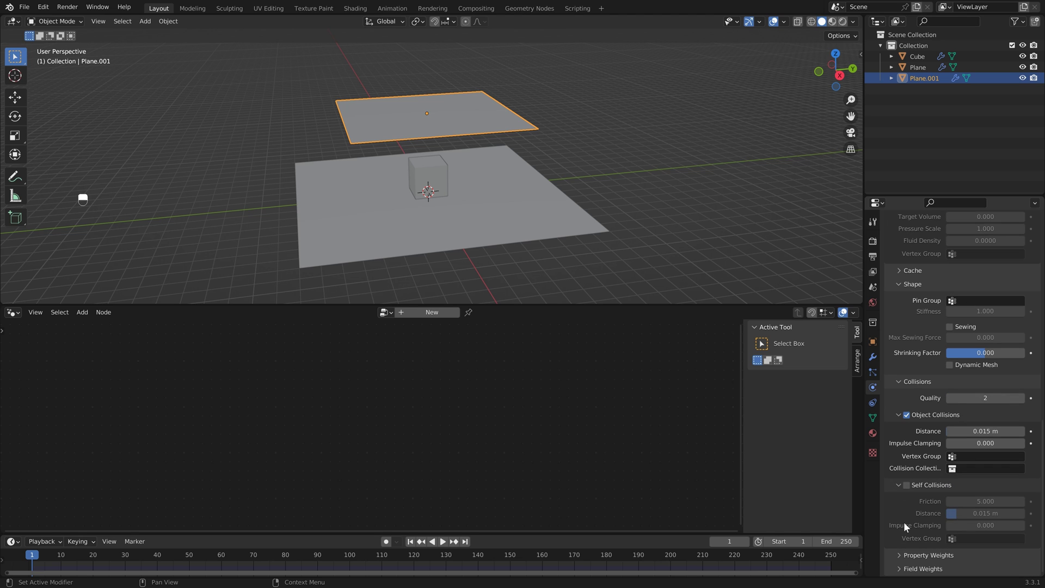
pyautogui.click(911, 484)
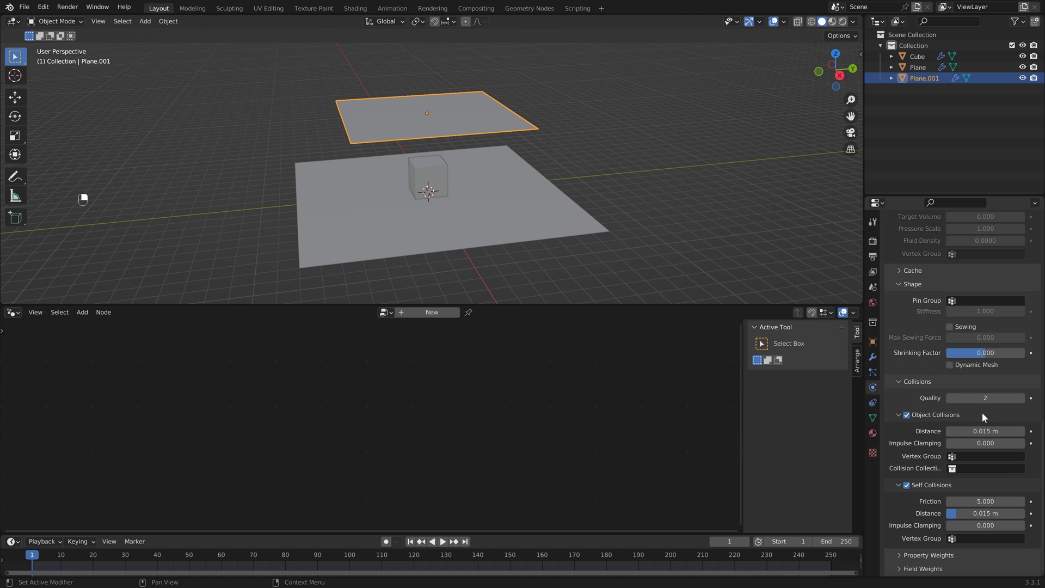
pyautogui.click(1021, 398)
pyautogui.click(1022, 398)
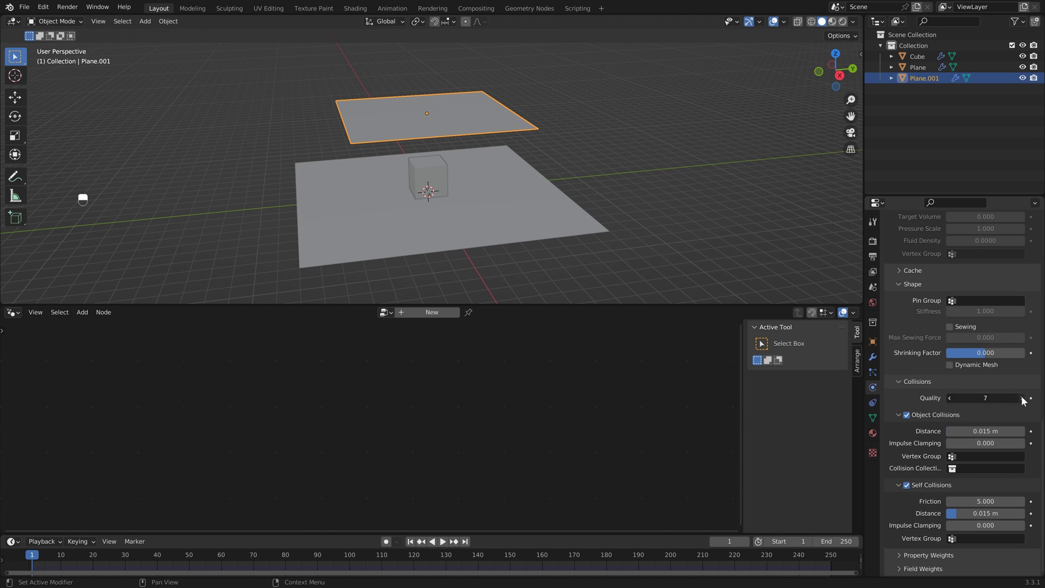
pyautogui.click(1022, 398)
# Play and stop the animation to preview the cloth draping over the cube.
pyautogui.press('space')
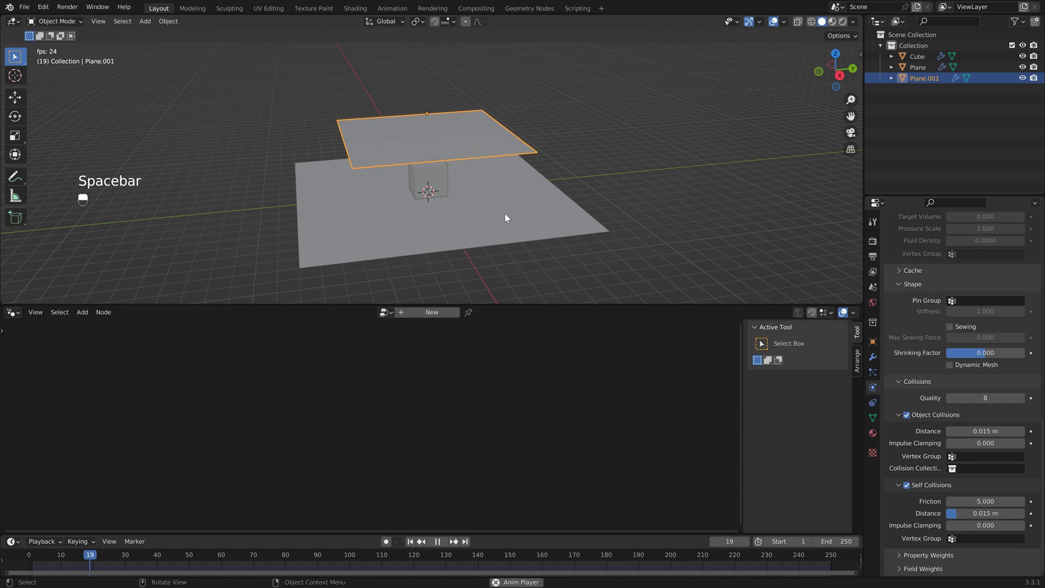
pyautogui.press('space')
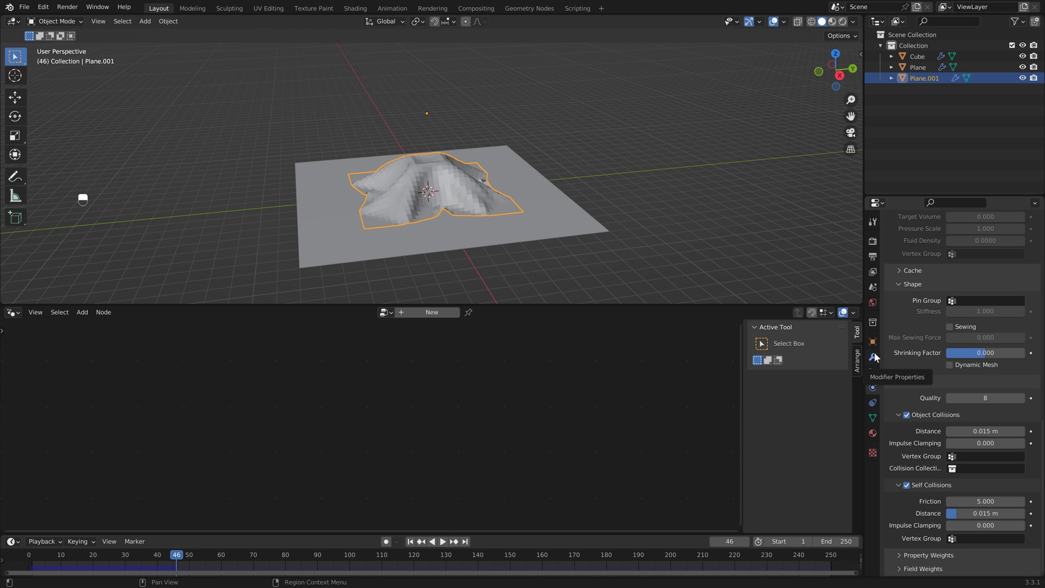
pyautogui.moveTo(497, 182); pyautogui.dragTo(443, 66, button='middle')
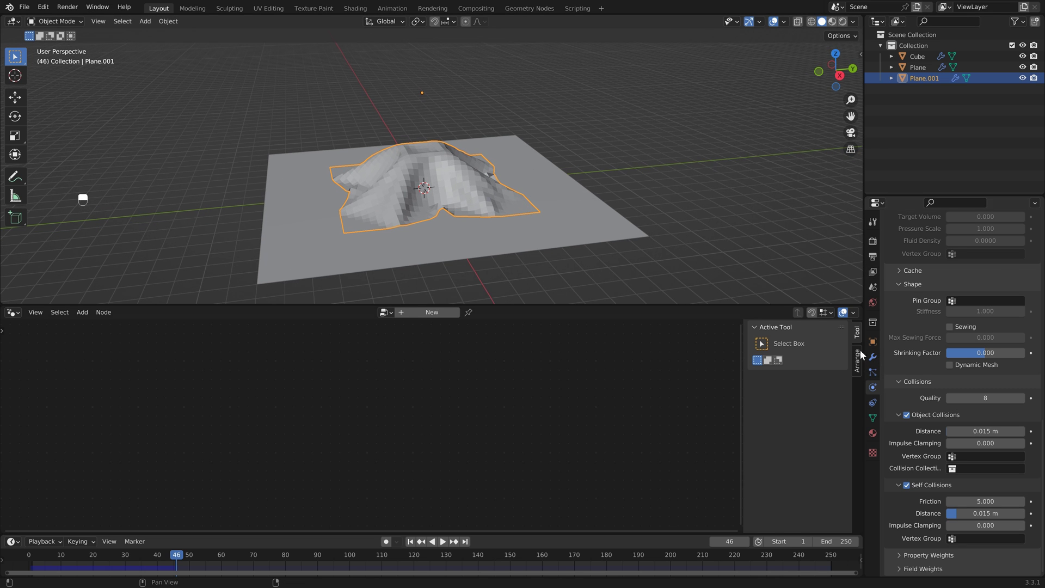
# Show Plane.001's geometry node tree, rewind to frame 1, and toggle Edit Mode briefly.
pyautogui.click(872, 356)
pyautogui.click(971, 293)
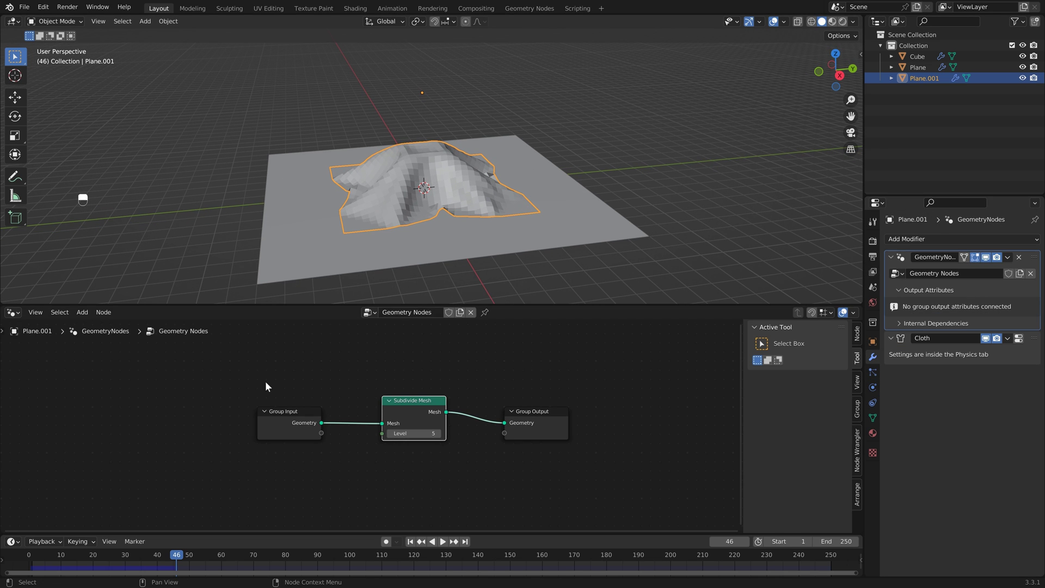
pyautogui.scroll(-1, 466, 413)
pyautogui.hotkey('shift', 'Left')
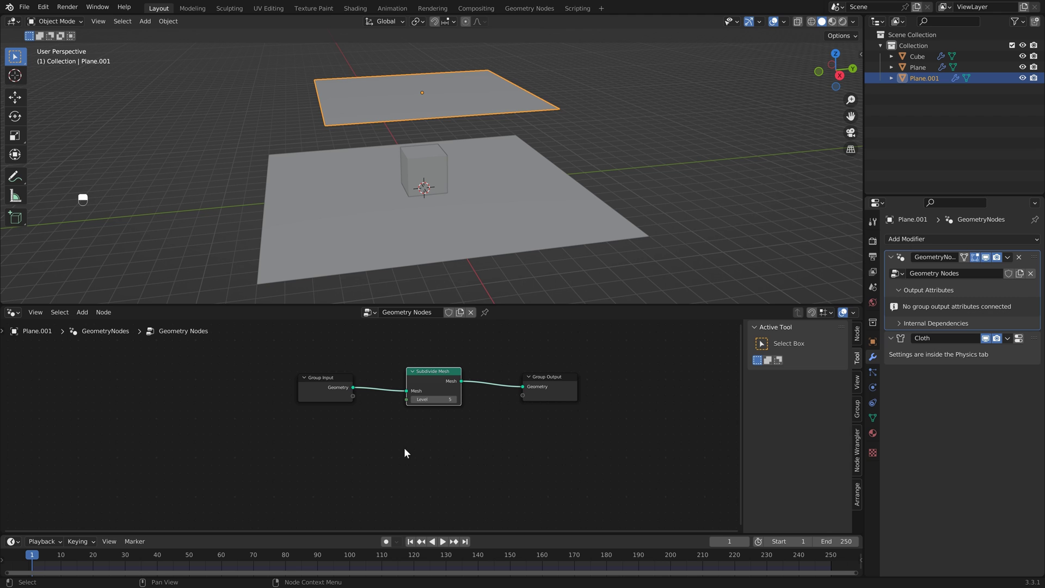
pyautogui.press('Tab')
pyautogui.keyDown('shift'); pyautogui.moveTo(439, 112); pyautogui.dragTo(441, 132, button='middle'); pyautogui.keyUp('shift')
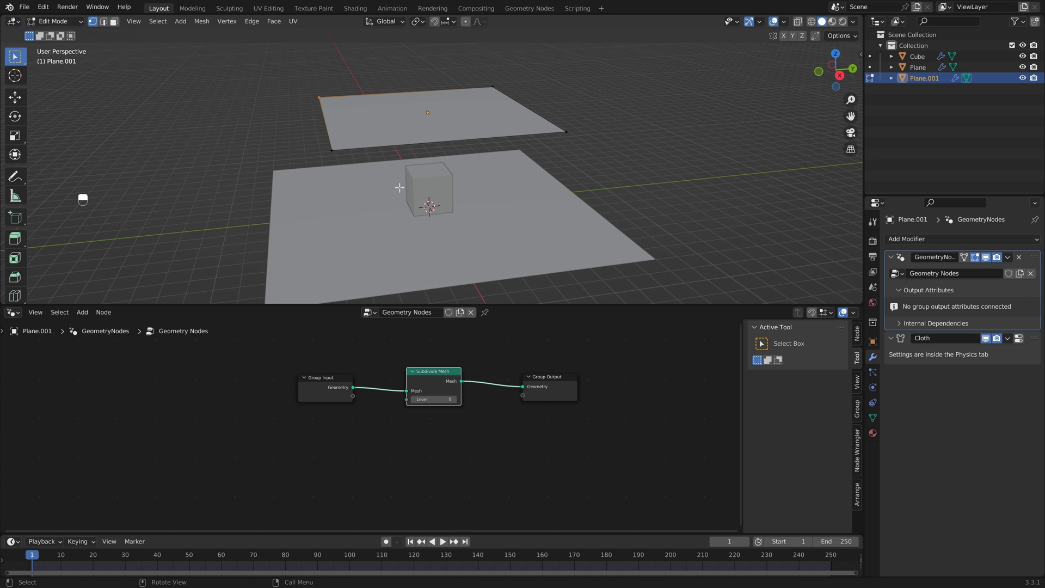
pyautogui.press('Tab')
pyautogui.moveTo(442, 125); pyautogui.dragTo(470, 156, button='middle')
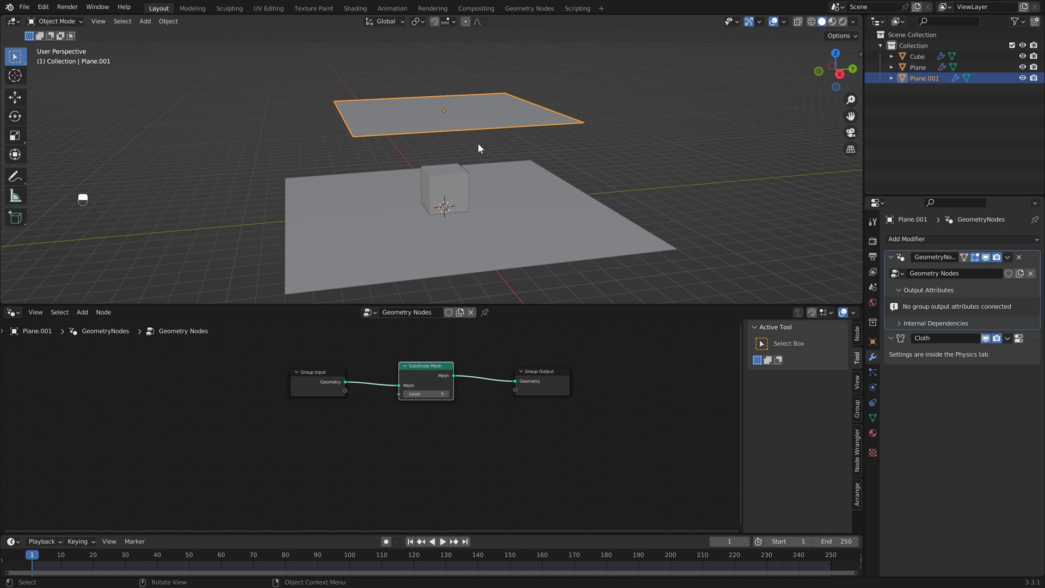
# Add a cube and move it horizontally to the upper plane's left edge.
pyautogui.hotkey('shift', 'a')
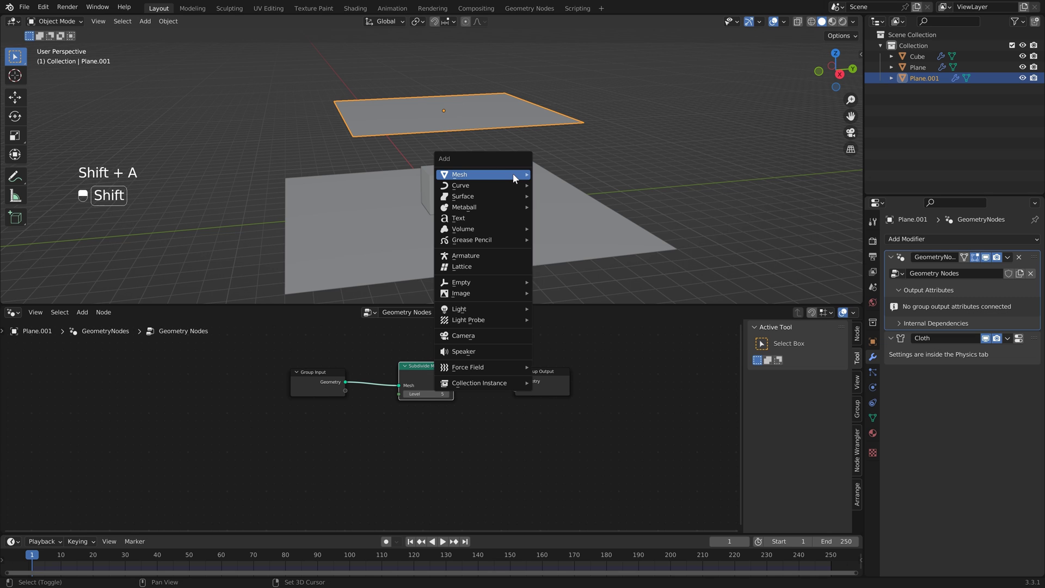
pyautogui.moveTo(515, 174)
pyautogui.click(562, 187)
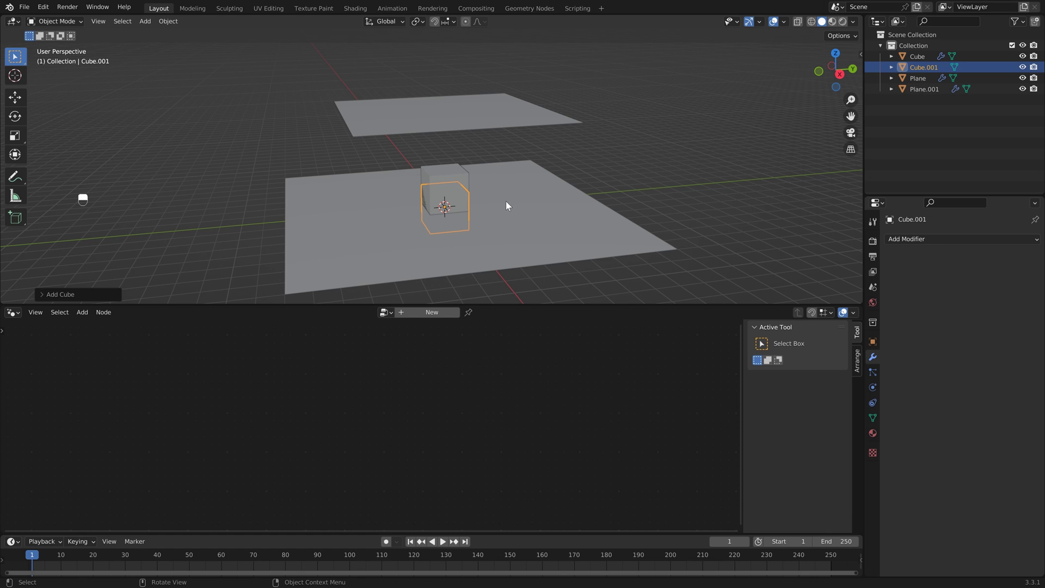
pyautogui.press('g')
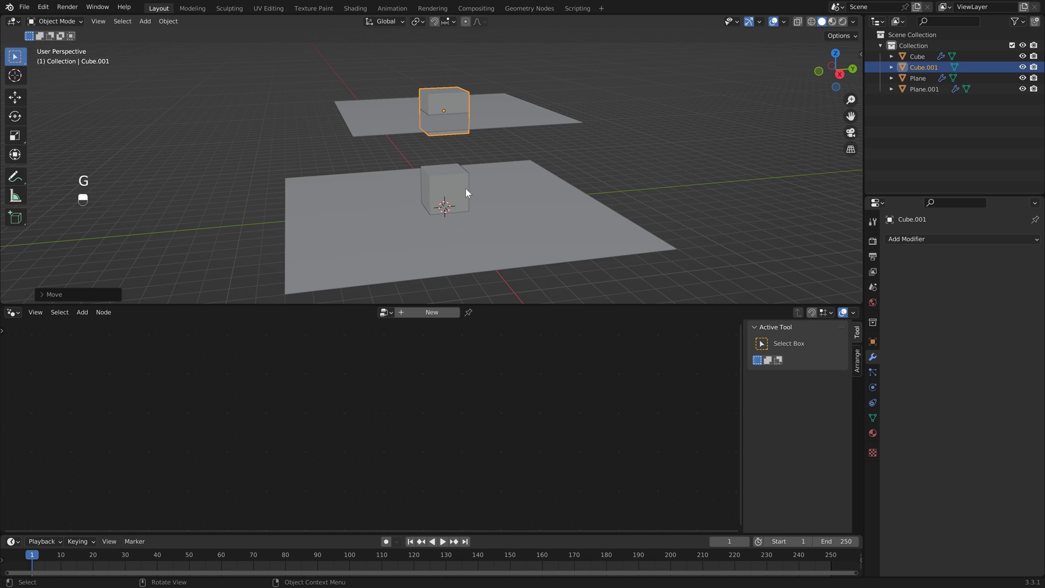
pyautogui.click(465, 188)
pyautogui.moveTo(467, 149); pyautogui.dragTo(516, 211, button='middle')
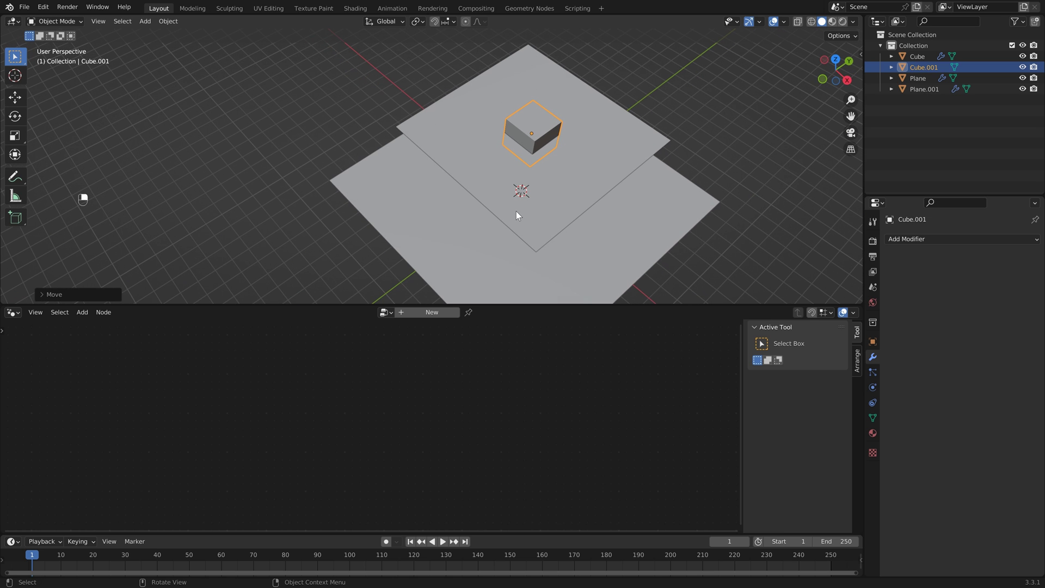
pyautogui.press('g')
pyautogui.keyDown('shift'); pyautogui.middleClick(506, 210); pyautogui.keyUp('shift')
pyautogui.click(419, 196)
# Shrink Cube.001 into a narrow post, lower it beneath the plane edge, then select Plane.001.
pyautogui.press('s')
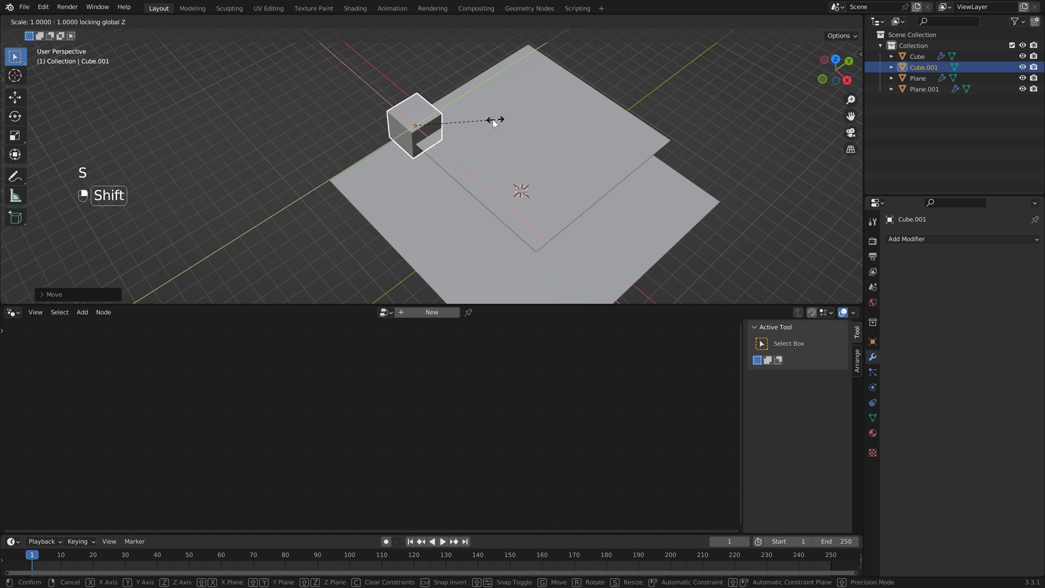
pyautogui.click(449, 121)
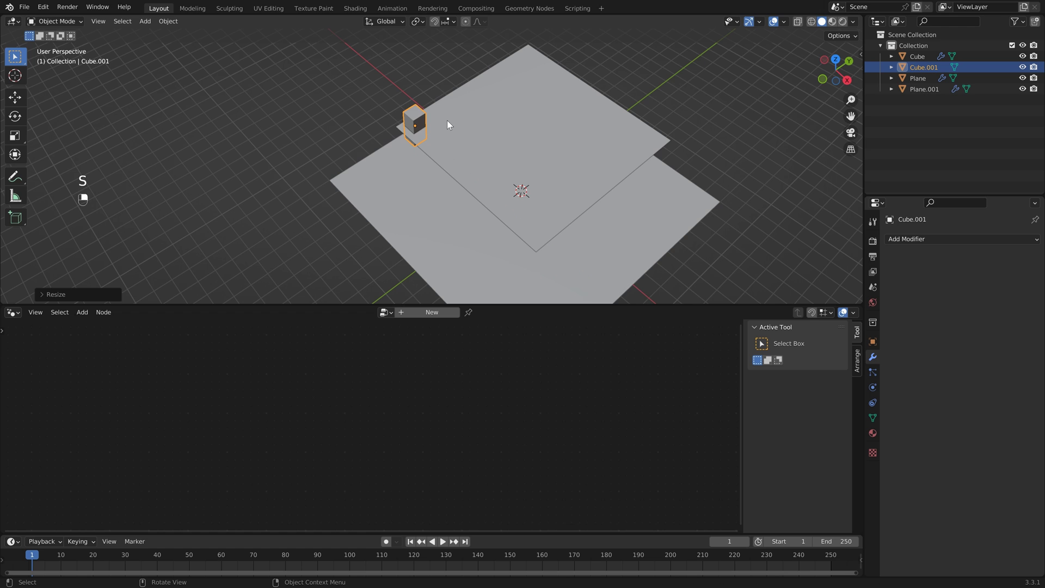
pyautogui.moveTo(447, 124)
pyautogui.mouseDown(button='middle')
pyautogui.moveTo(445, 139)
pyautogui.moveTo(462, 119)
pyautogui.mouseUp(button='middle')
pyautogui.press('g')
pyautogui.press('z')
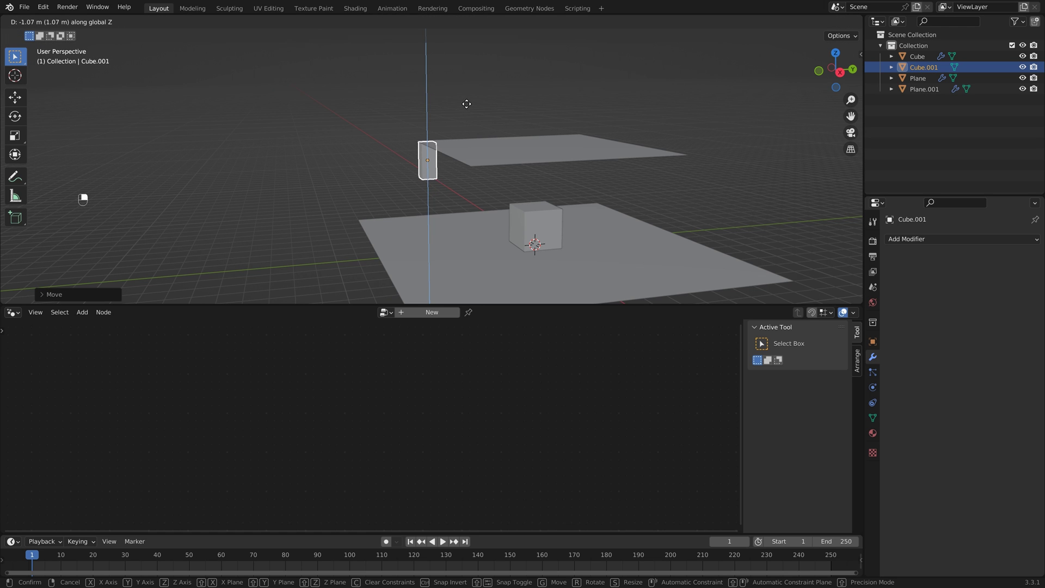
pyautogui.click(466, 103)
pyautogui.click(620, 142)
pyautogui.keyDown('shift'); pyautogui.moveTo(620, 142); pyautogui.dragTo(531, 102, button='middle'); pyautogui.keyUp('shift')
pyautogui.scroll(-2, 555, 117)
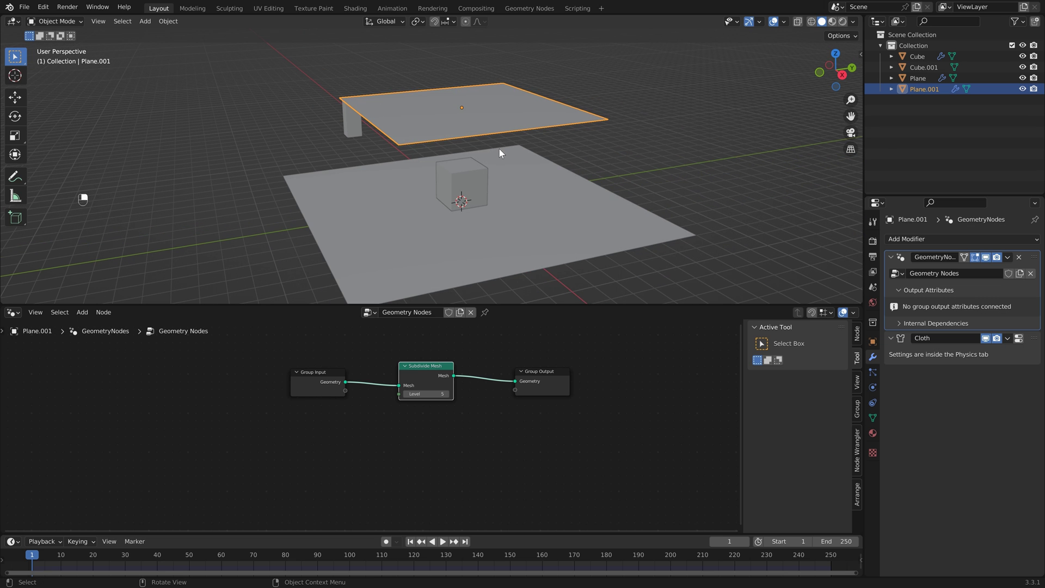
# Drop Cube.001 from the Outliner into the node tree as an Object Info node set to Relative.
pyautogui.moveTo(923, 67); pyautogui.dragTo(306, 433)
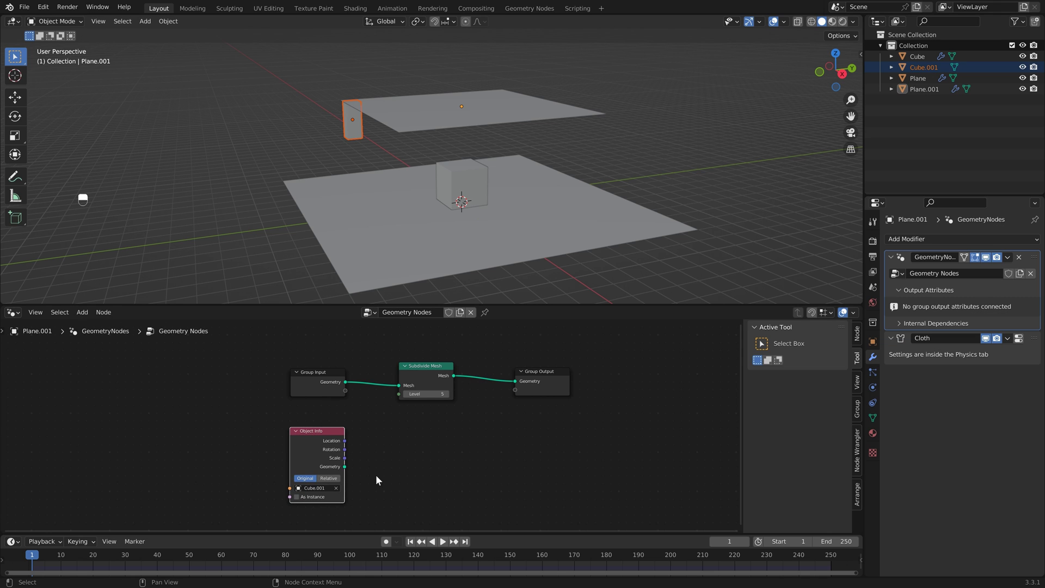
pyautogui.moveTo(400, 442); pyautogui.dragTo(398, 420, button='middle')
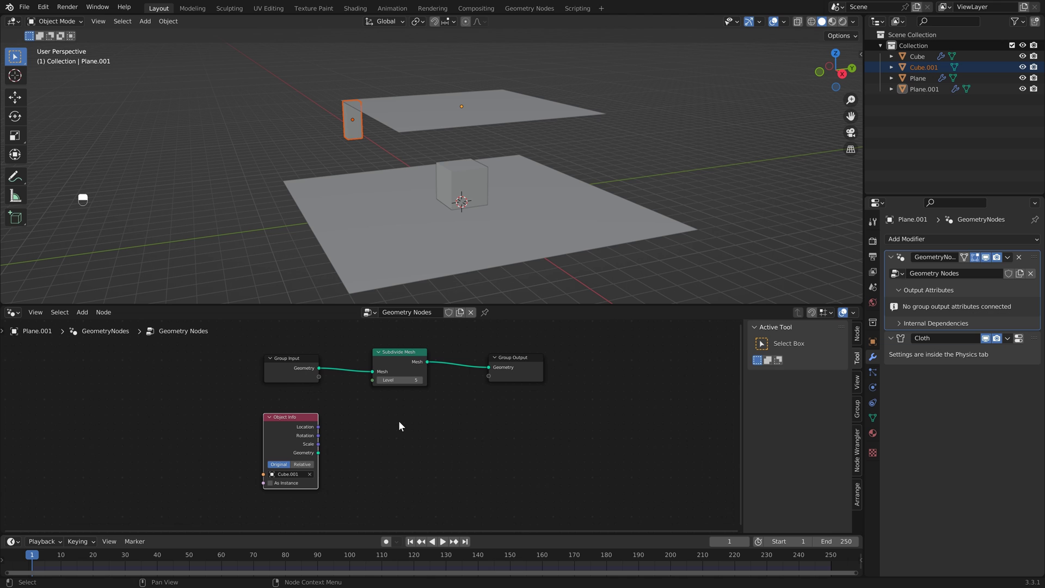
pyautogui.click(308, 463)
# Add a Geometry Proximity node to the tree via the 'prox' node search.
pyautogui.press('BackSpace')
pyautogui.press('BackSpace')
pyautogui.hotkey('shift', 'a')
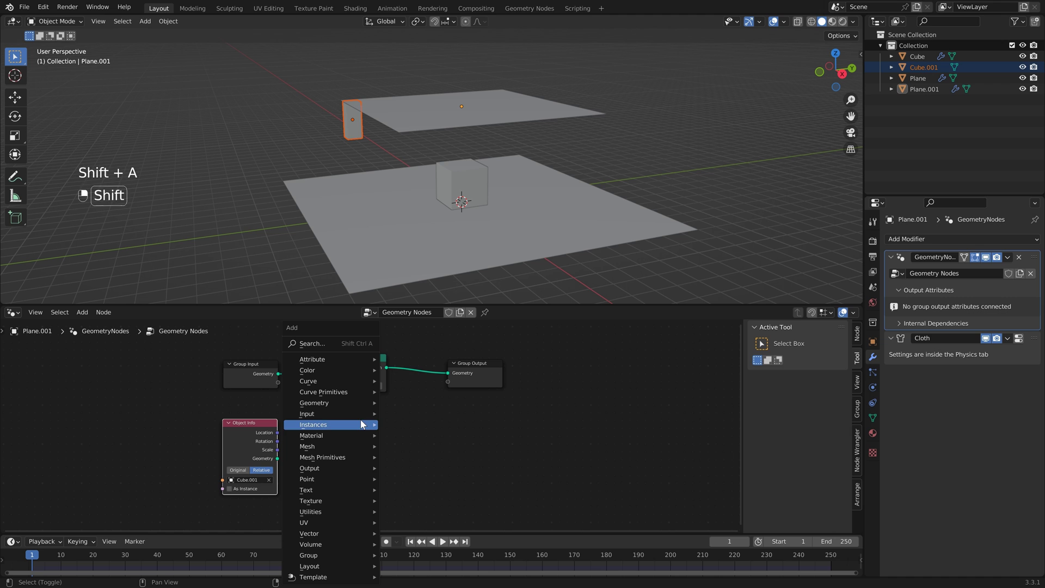
pyautogui.click(333, 344)
pyautogui.write('prox')
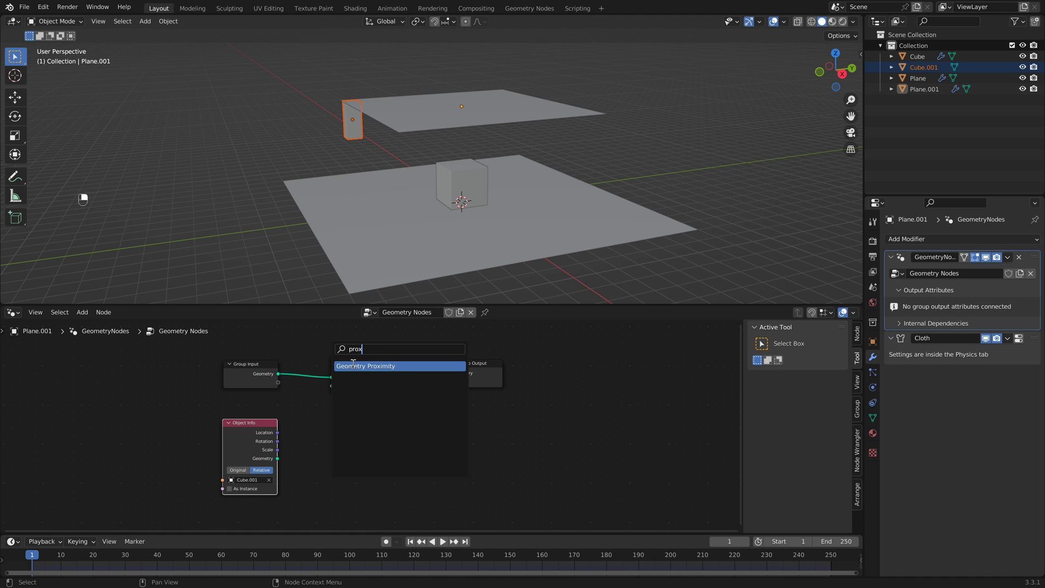
pyautogui.click(365, 366)
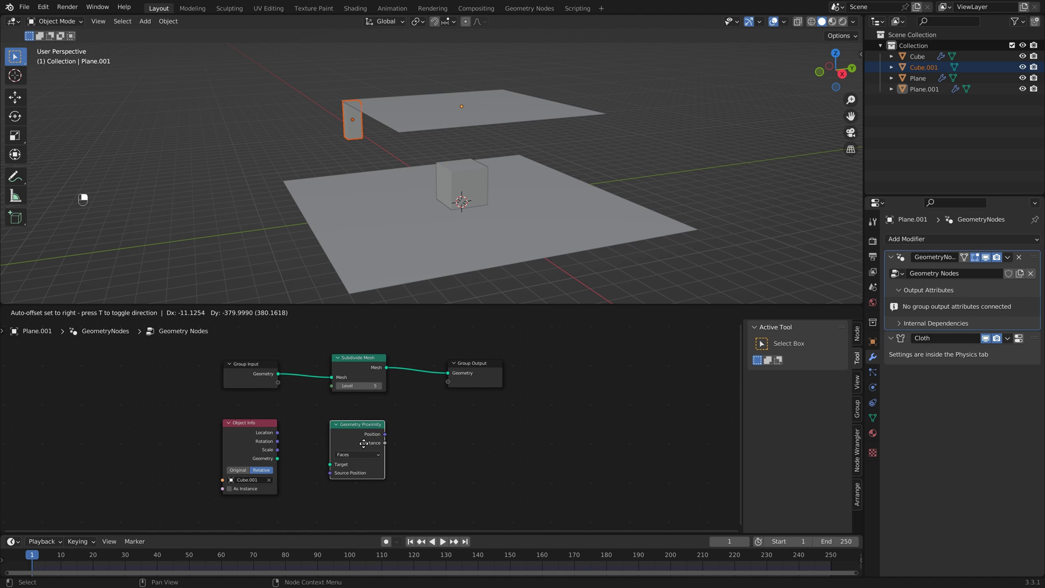
pyautogui.click(363, 442)
# Link Object Info's Geometry output to the Geometry Proximity Target input.
pyautogui.moveTo(307, 425); pyautogui.dragTo(321, 403, button='middle')
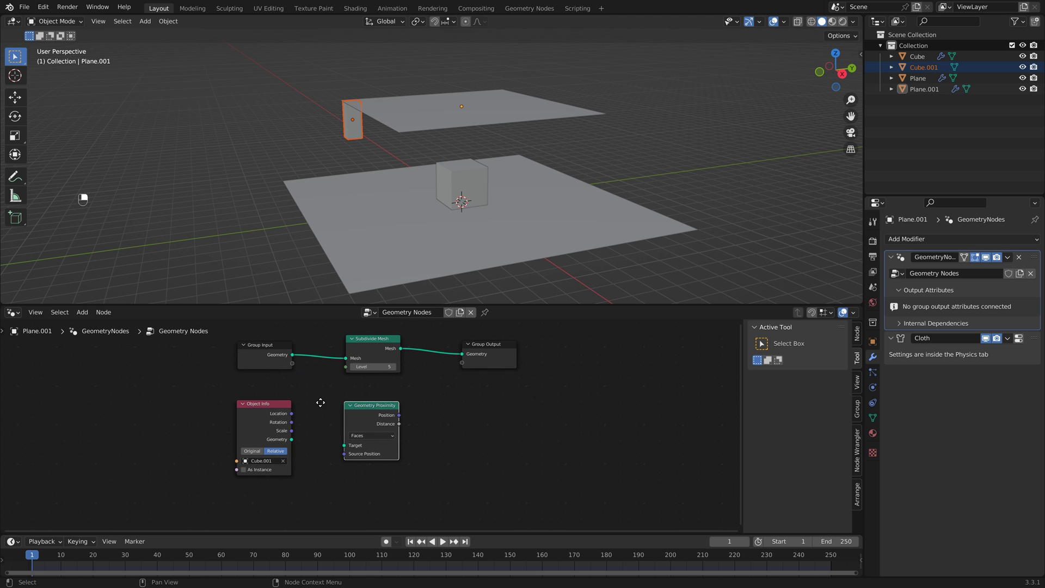
pyautogui.moveTo(291, 439); pyautogui.dragTo(345, 446)
pyautogui.moveTo(377, 406); pyautogui.dragTo(371, 407)
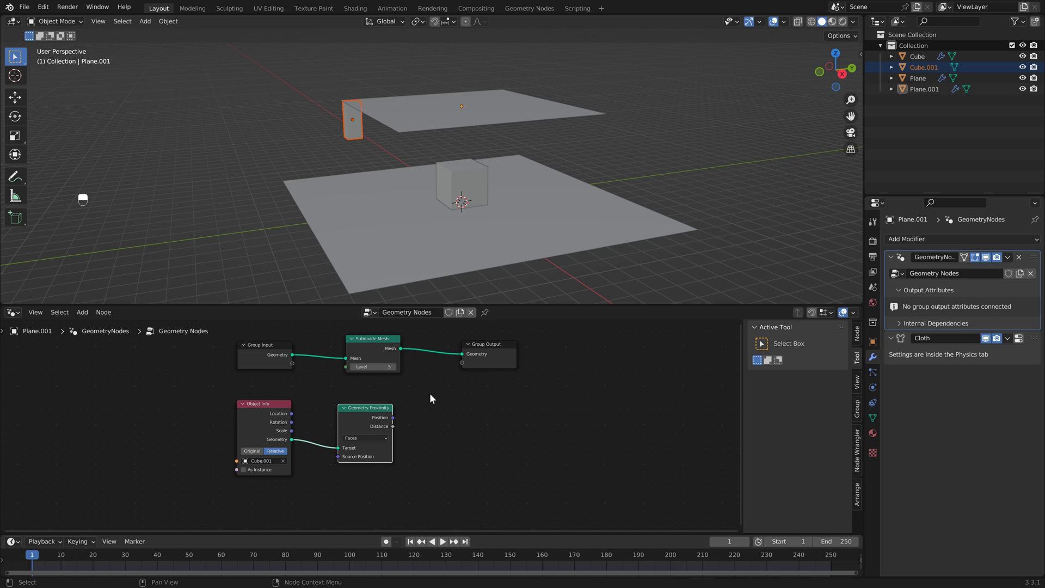
pyautogui.moveTo(392, 428)
# Connect the proximity Distance to a new Group Output socket.
pyautogui.moveTo(392, 426); pyautogui.dragTo(461, 363)
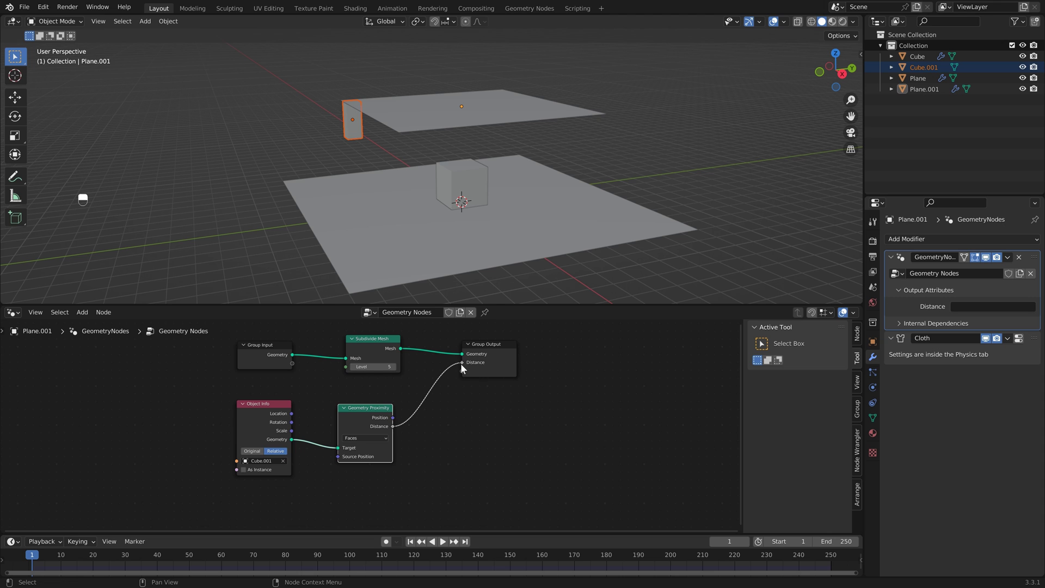
pyautogui.moveTo(482, 362)
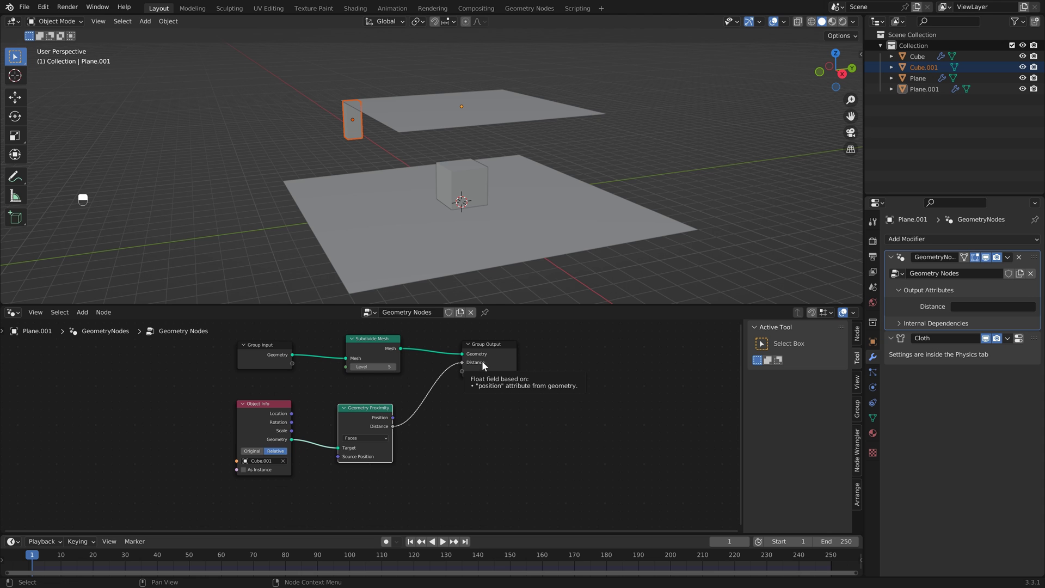
pyautogui.click(963, 307)
# Rename the group output to 'Pinning Group' and show Plane.001's mesh data properties.
pyautogui.click(858, 408)
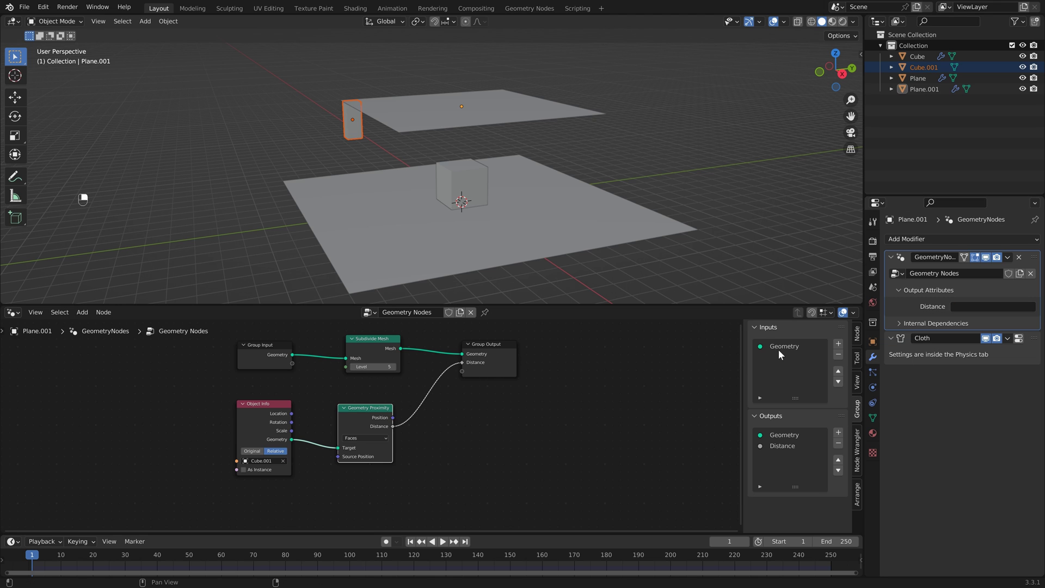
pyautogui.doubleClick(783, 445)
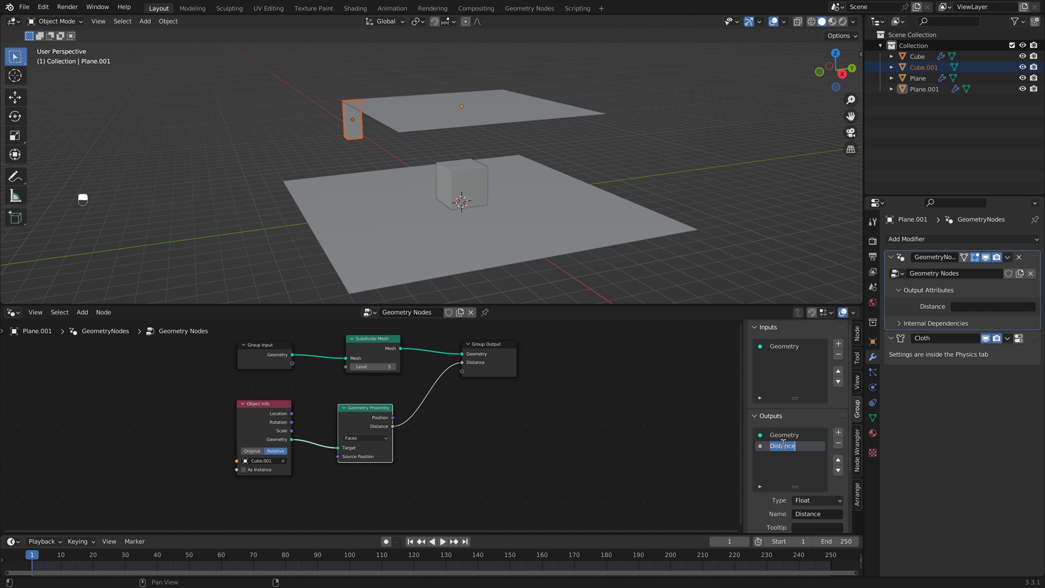
pyautogui.write('Pinning Group')
pyautogui.press('Return')
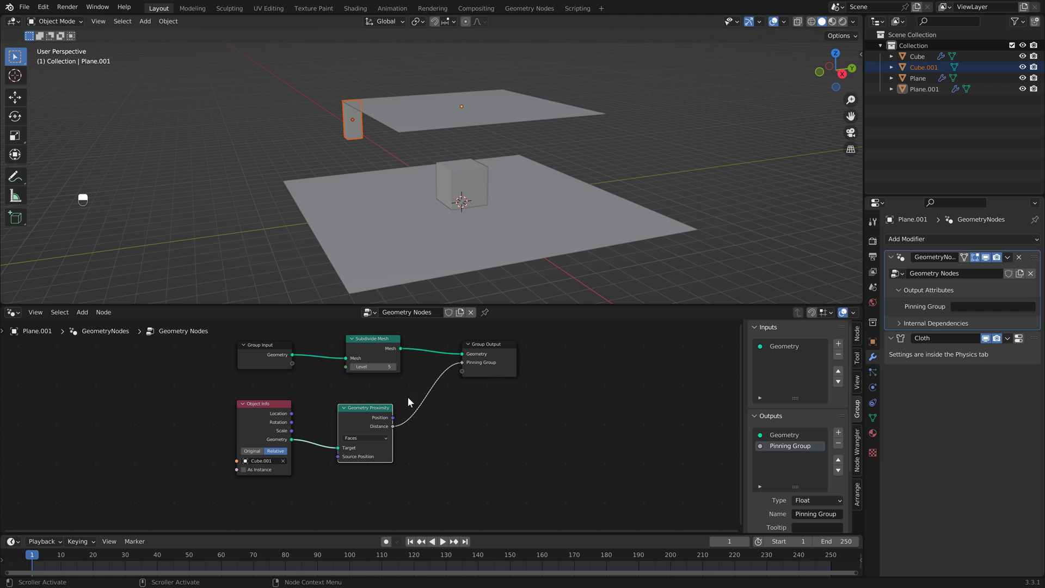
pyautogui.click(873, 417)
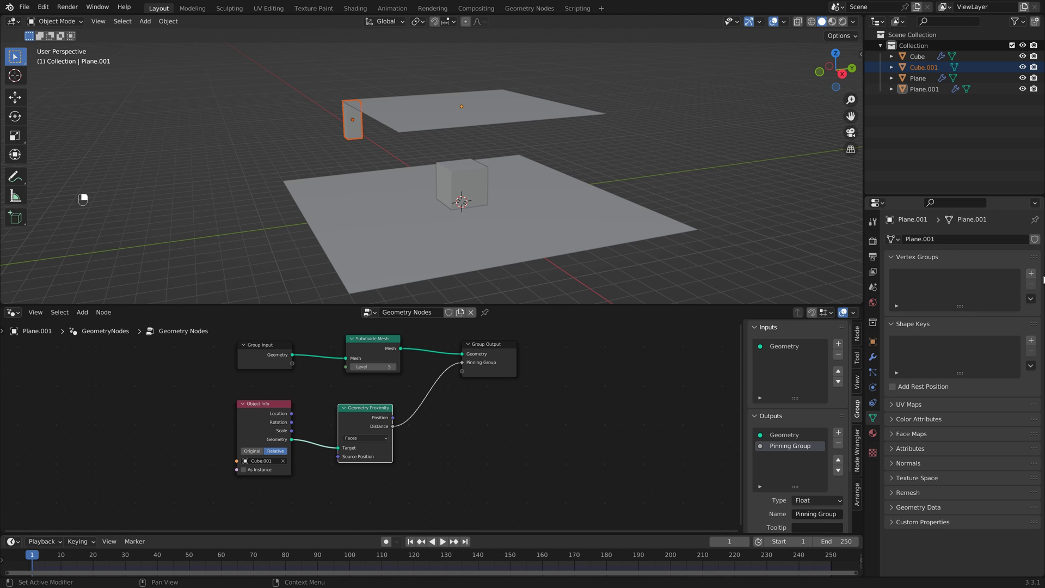
# Add a Pin vertex group and set the modifier's Pinning Group attribute to Pin.
pyautogui.click(1031, 273)
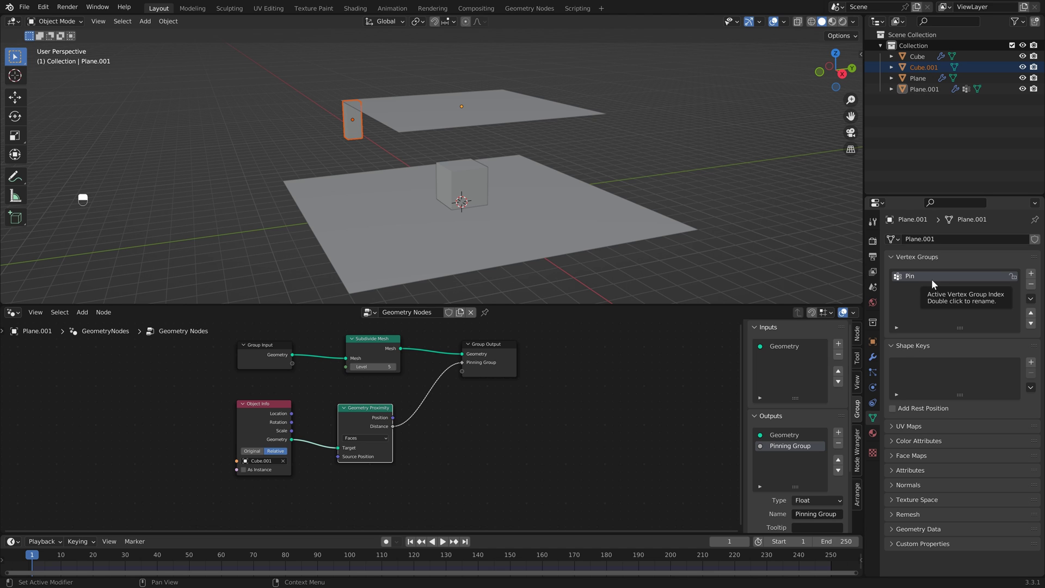
pyautogui.click(873, 357)
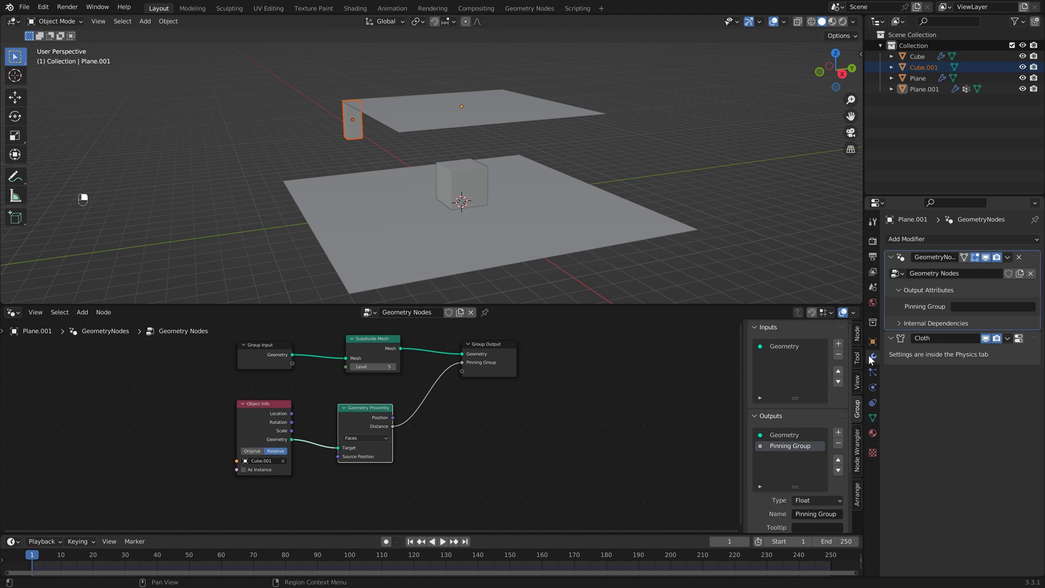
pyautogui.click(969, 305)
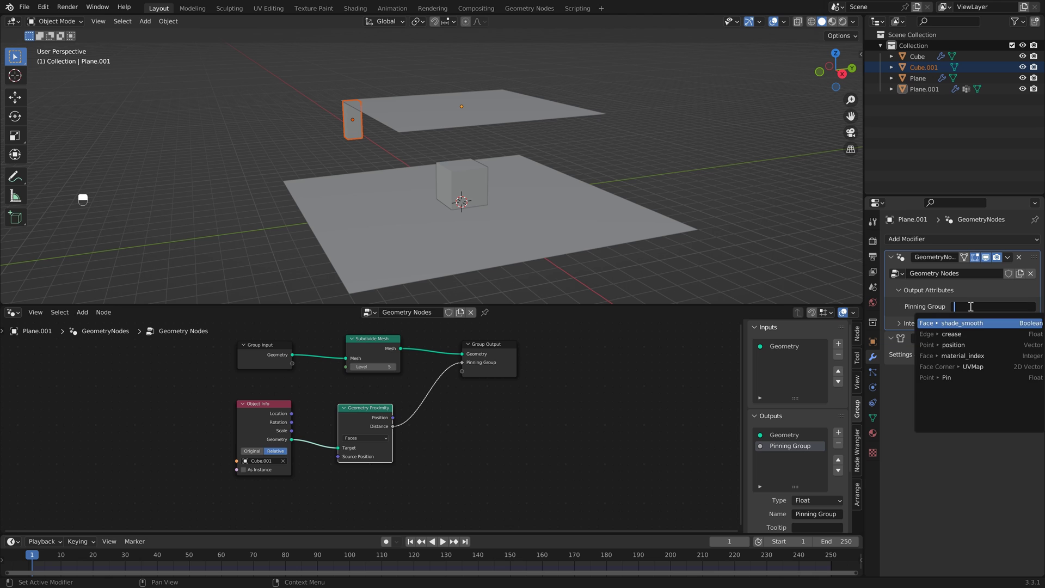
pyautogui.click(947, 378)
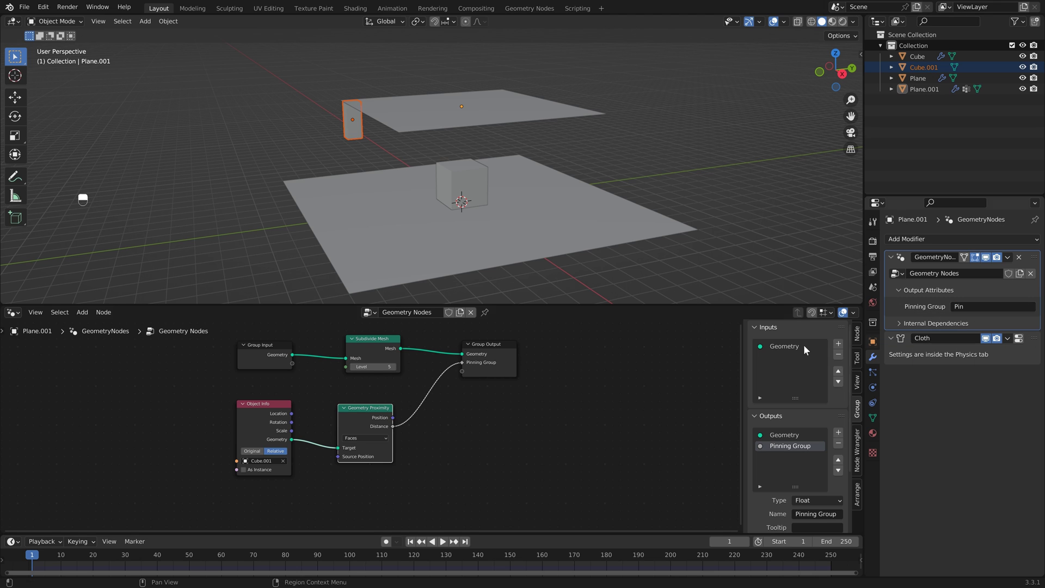
pyautogui.click(262, 404)
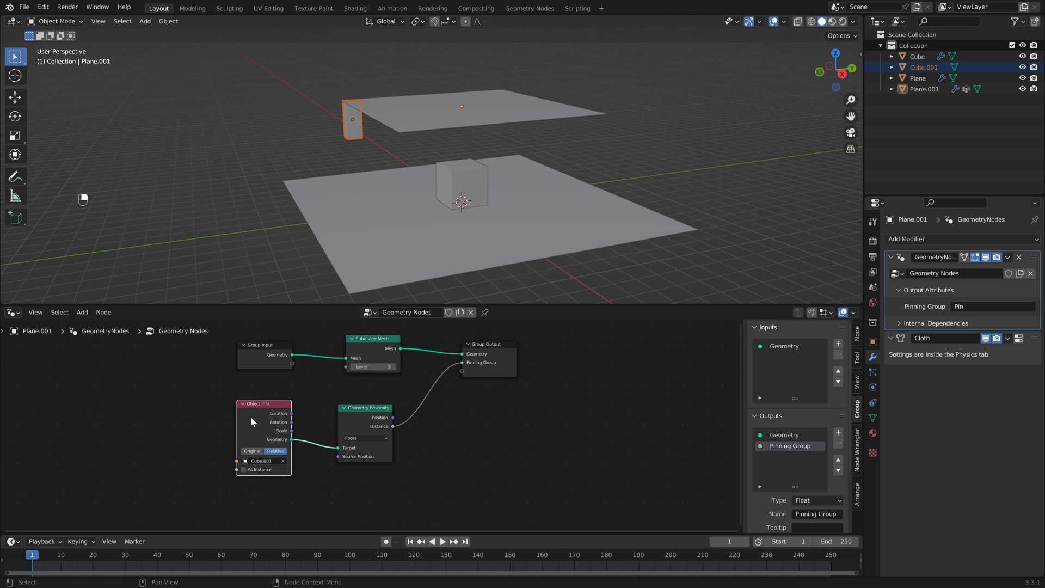
pyautogui.click(350, 421)
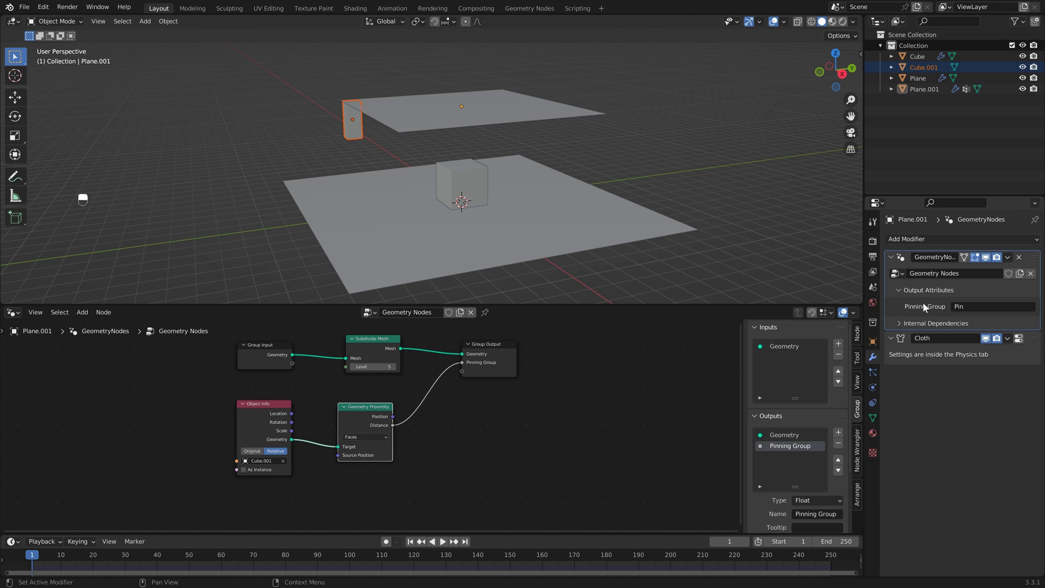
# Set the cloth's Shape Pin Group to the Pin vertex group.
pyautogui.click(975, 308)
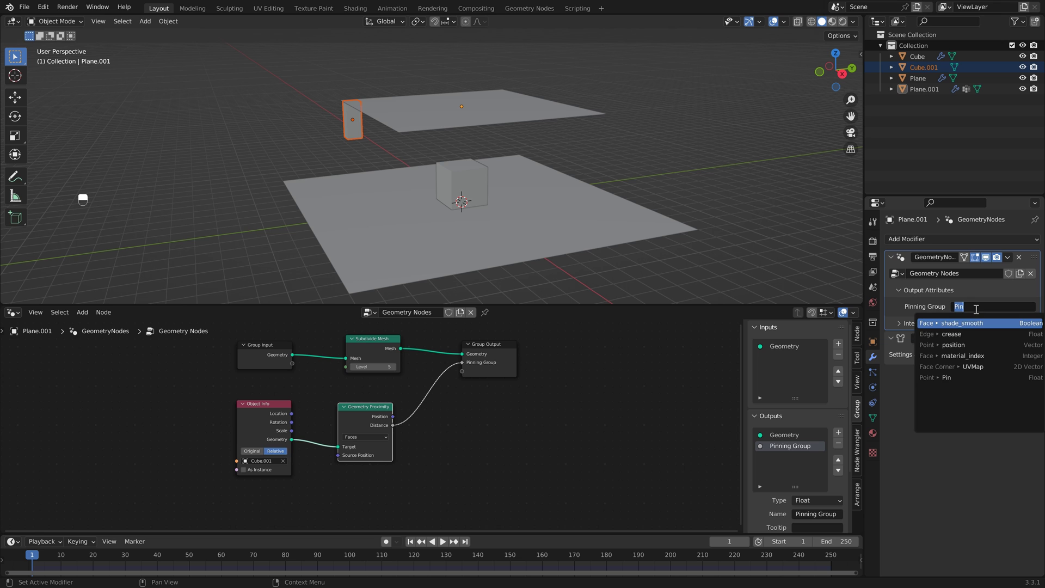
pyautogui.click(874, 386)
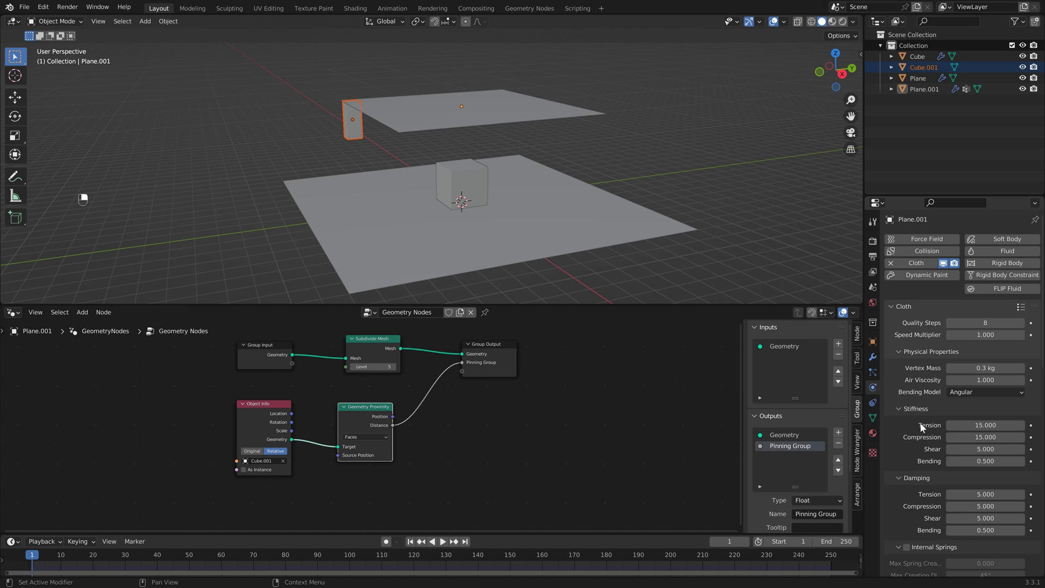
pyautogui.scroll(-12, 930, 439)
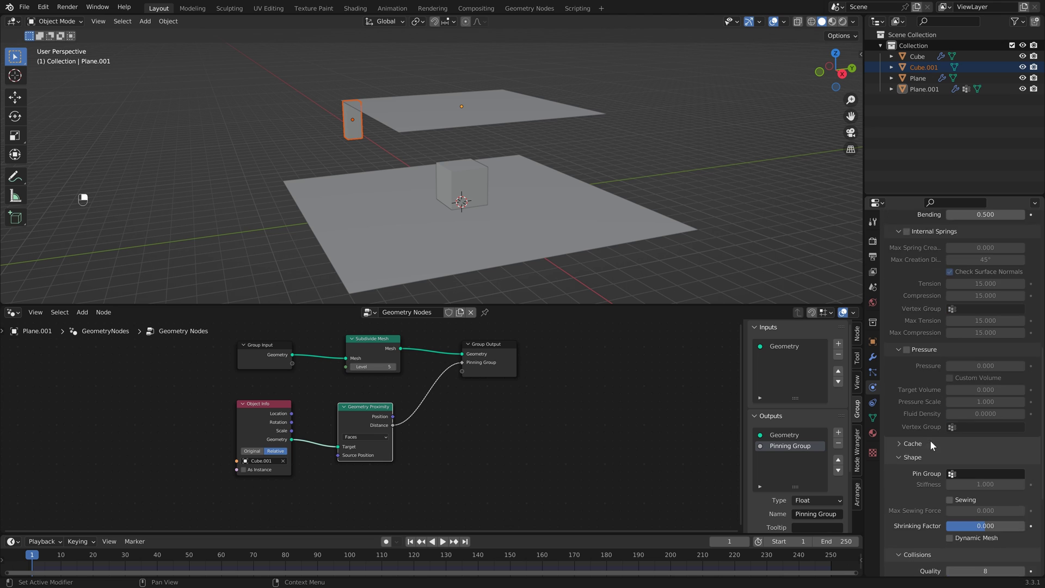
pyautogui.scroll(-5, 930, 440)
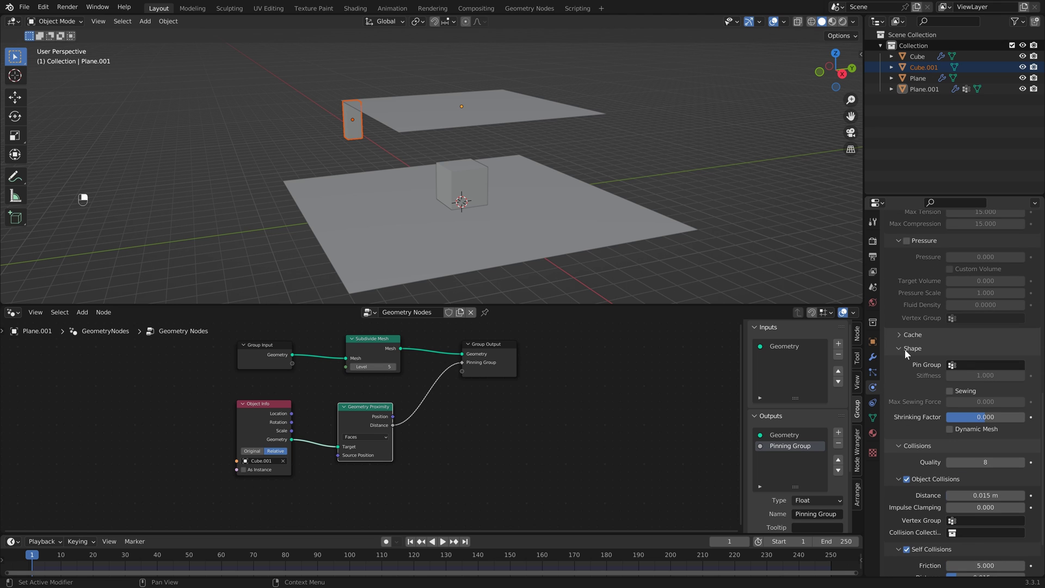
pyautogui.click(994, 364)
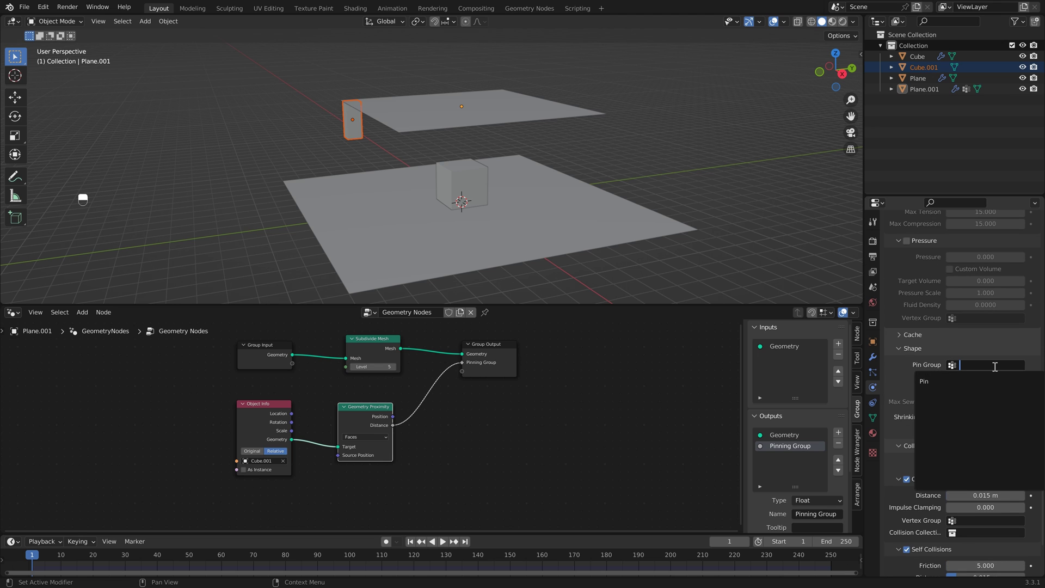
pyautogui.click(953, 383)
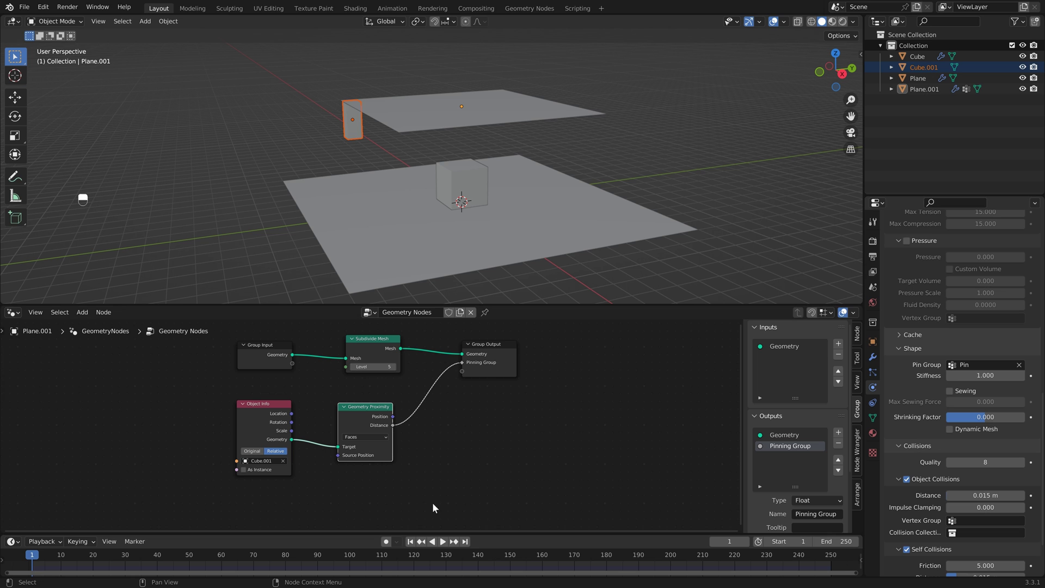
# Test-play the simulation to watch the cloth held near Cube.001.
pyautogui.press('space')
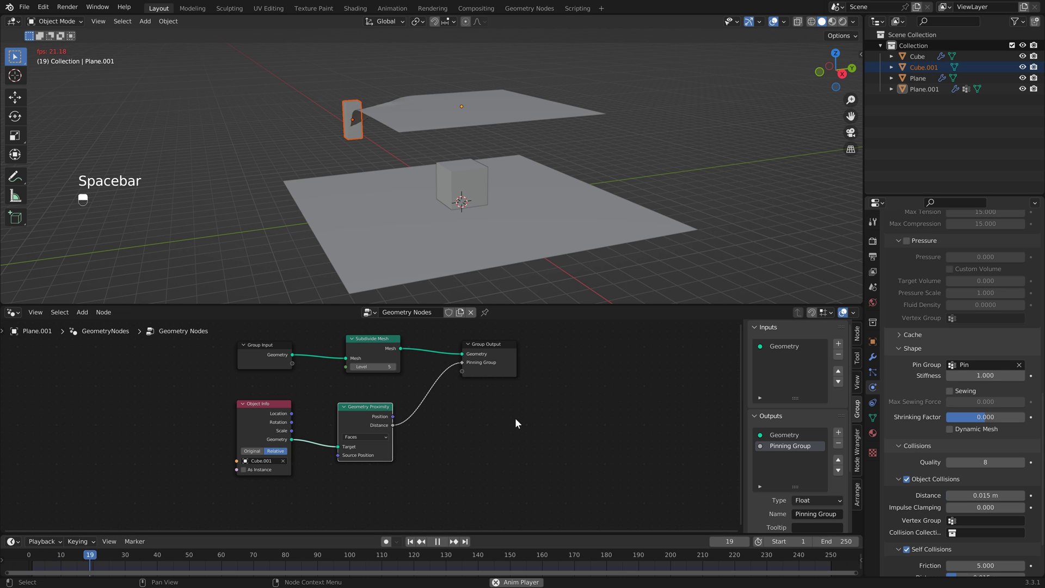
pyautogui.moveTo(458, 206); pyautogui.dragTo(375, 112, button='middle')
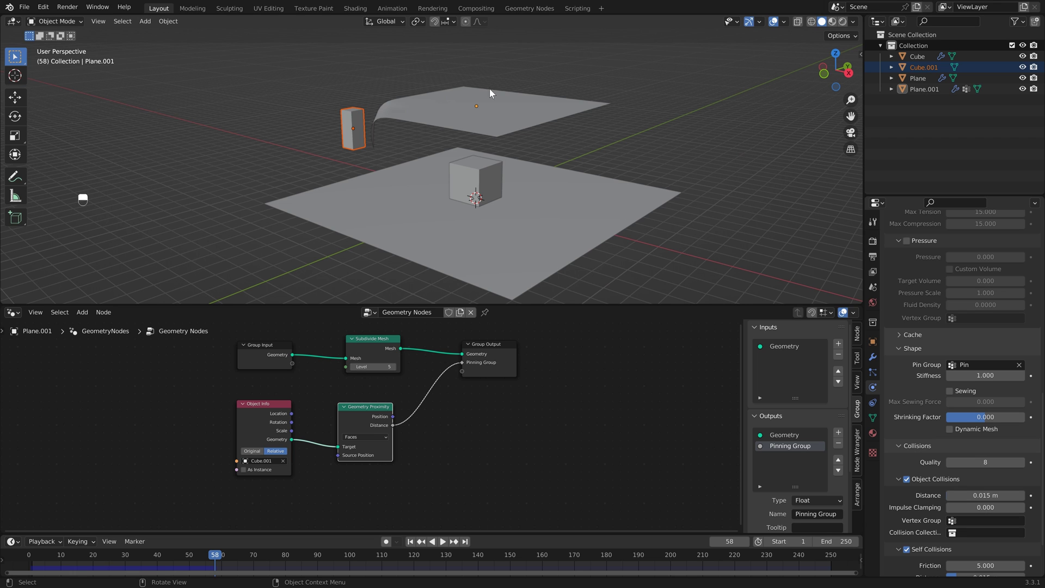
pyautogui.moveTo(501, 145); pyautogui.dragTo(487, 163, button='middle')
pyautogui.moveTo(493, 396); pyautogui.dragTo(470, 399, button='middle')
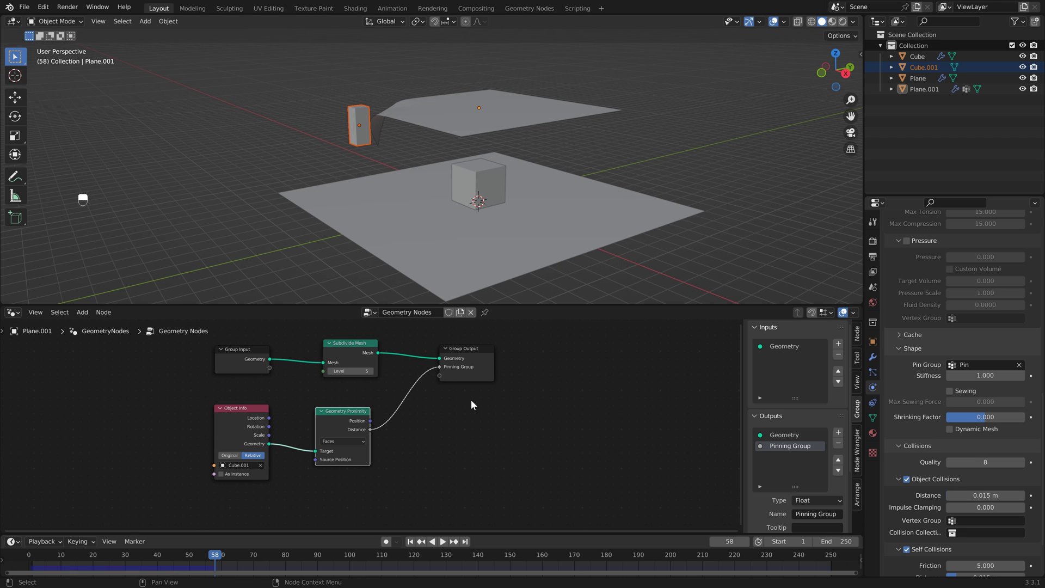
# Insert a reversed ColorRamp between proximity Distance and Pinning Group, starting from frame 1.
pyautogui.click(413, 541)
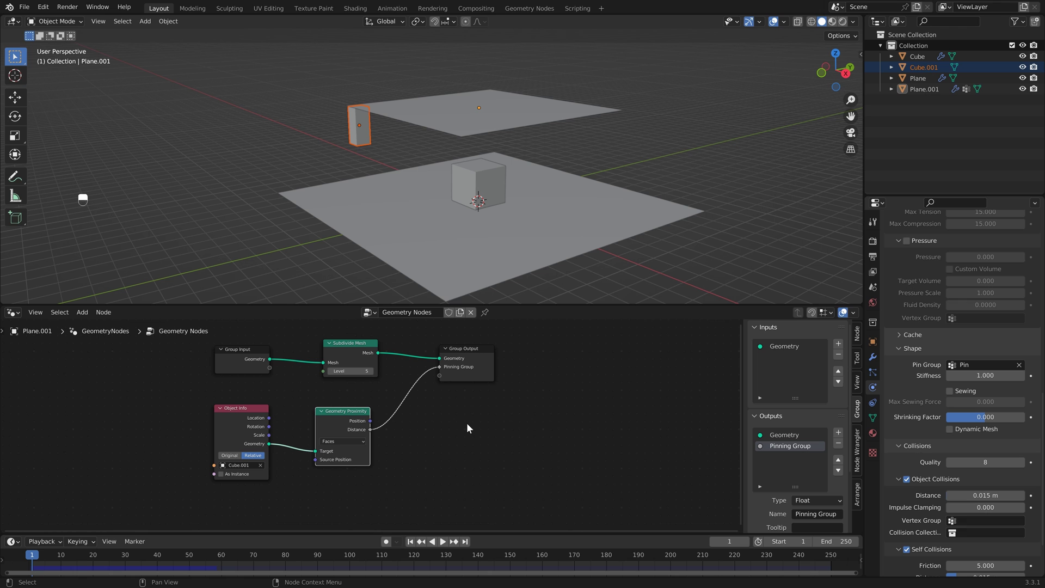
pyautogui.hotkey('shift', 'a')
pyautogui.click(453, 346)
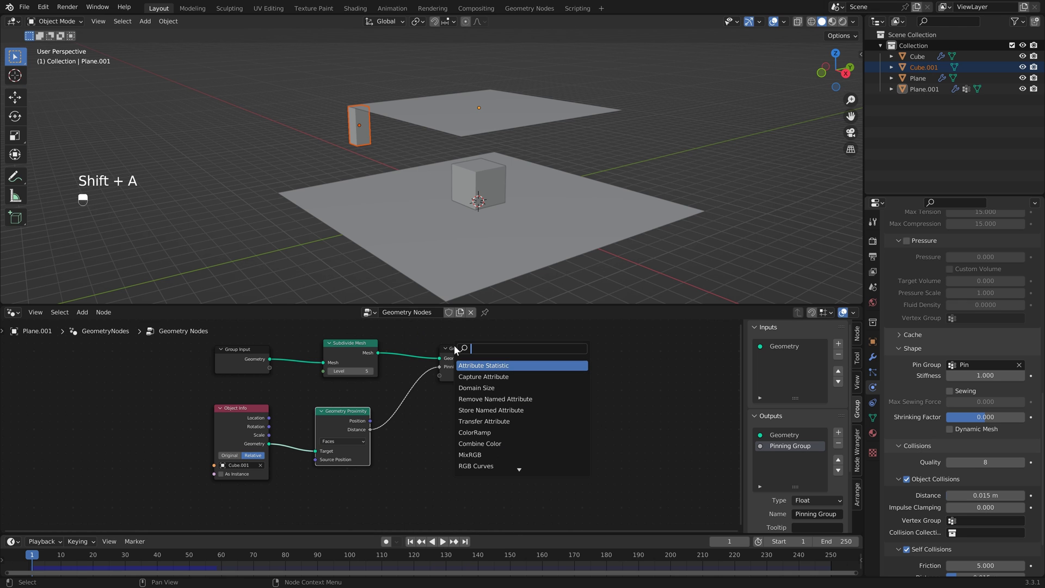
pyautogui.write('colo')
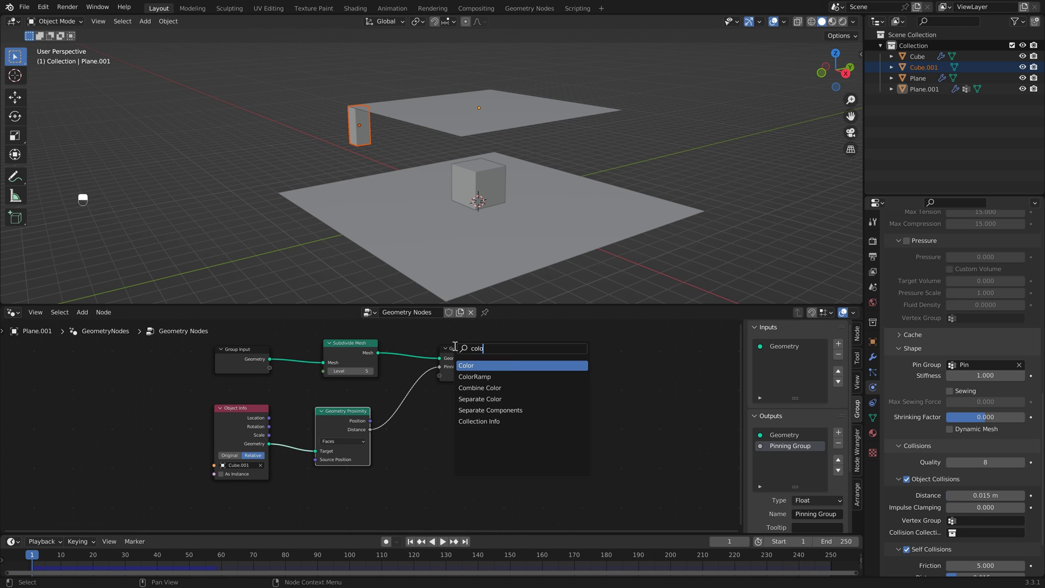
pyautogui.click(475, 376)
pyautogui.click(492, 381)
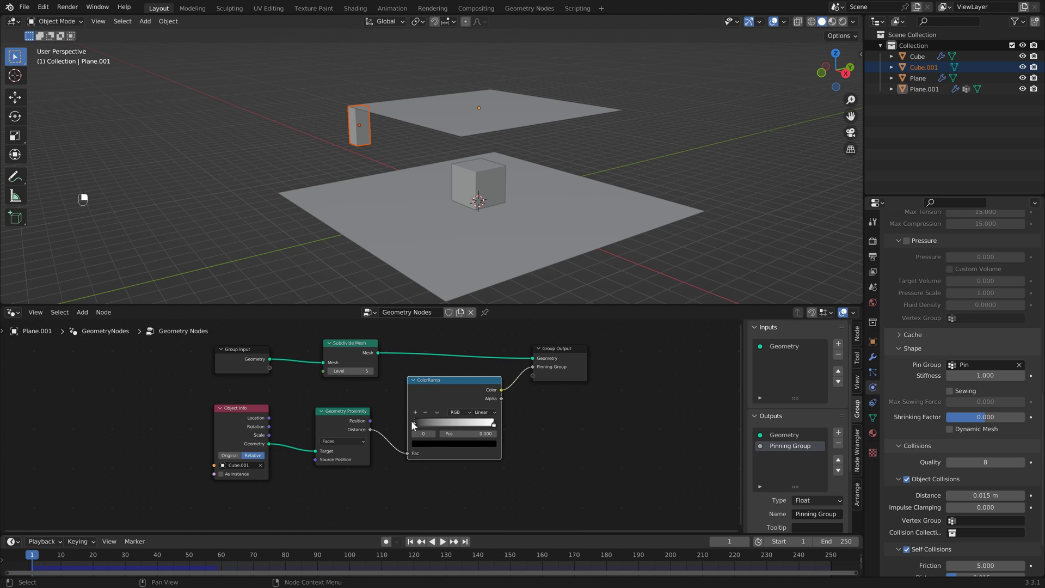
pyautogui.moveTo(479, 424); pyautogui.dragTo(501, 425)
# Test-play the cloth with the ramp stop at 0.239, then stop back at frame 1.
pyautogui.press('space')
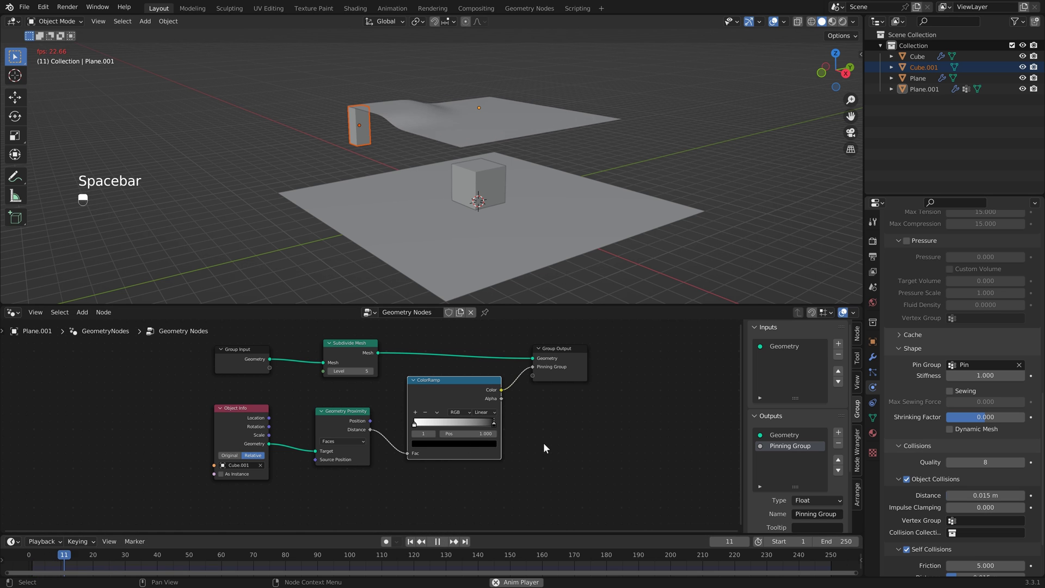
pyautogui.press('space')
pyautogui.moveTo(437, 126); pyautogui.dragTo(499, 109, button='middle')
pyautogui.click(433, 86)
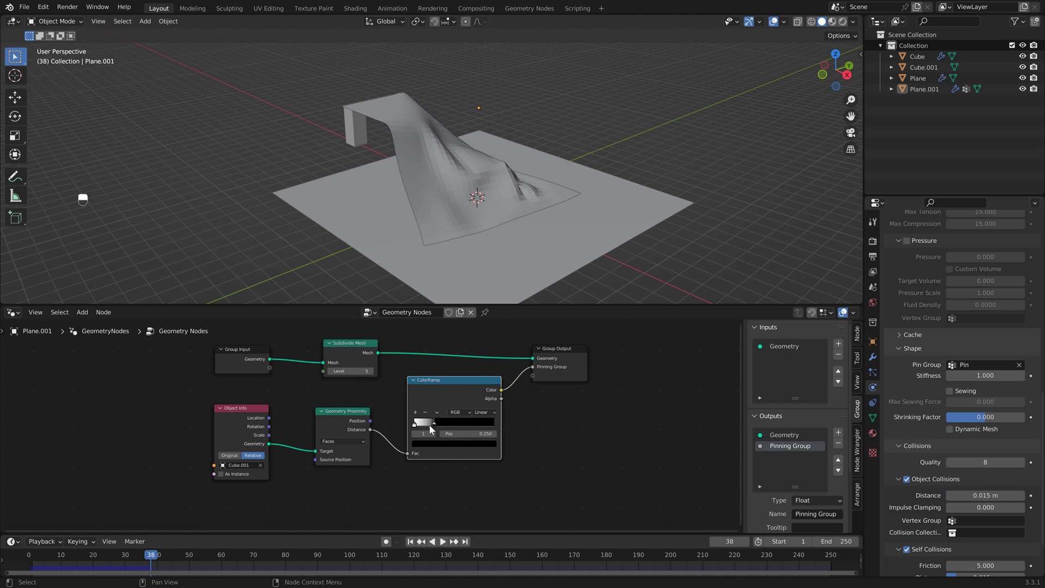
pyautogui.press('space')
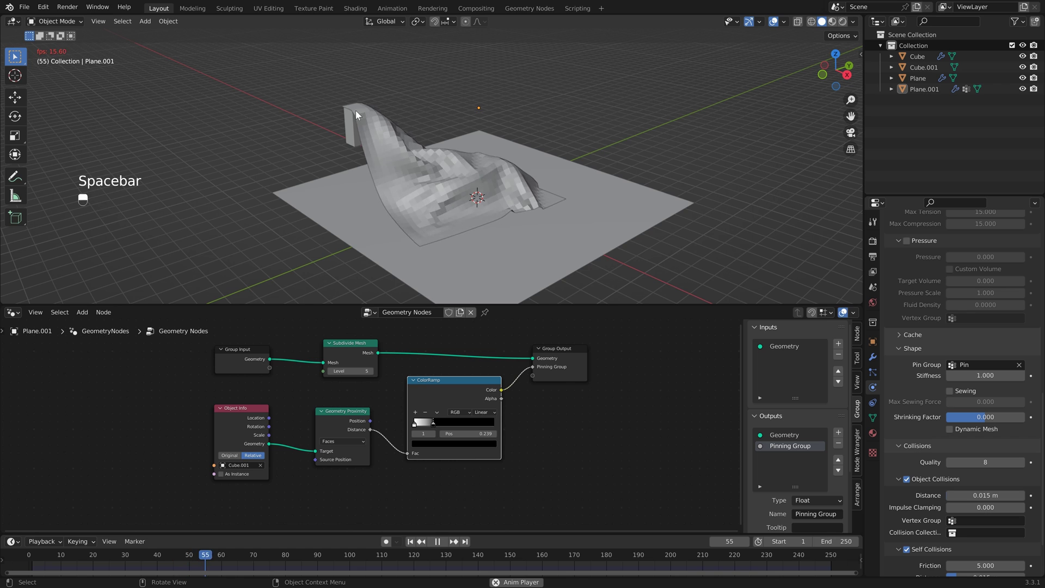
pyautogui.press('Escape')
pyautogui.keyDown('shift'); pyautogui.moveTo(330, 374); pyautogui.dragTo(335, 381, button='middle'); pyautogui.keyUp('shift')
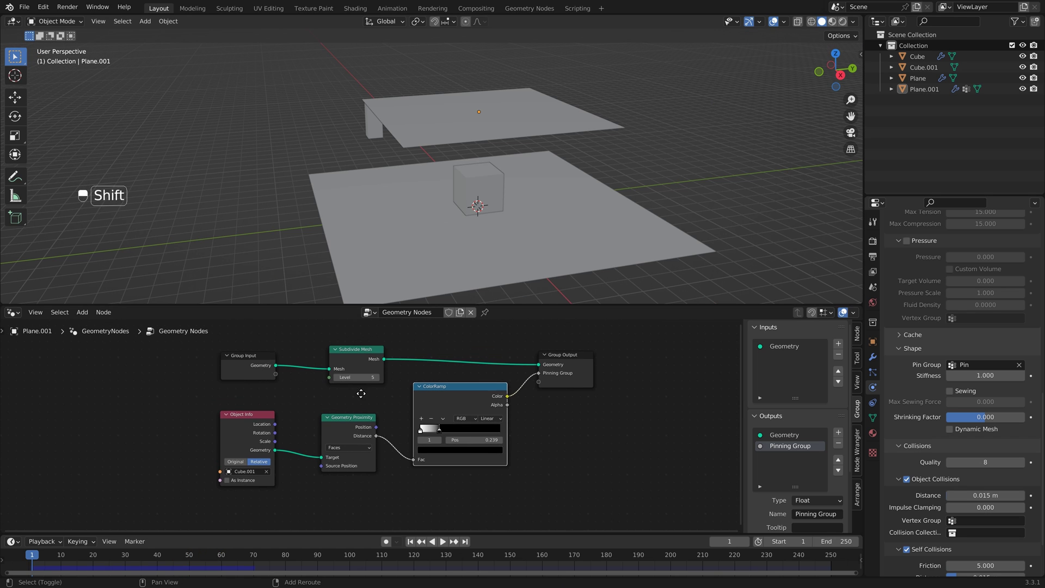
# Lower the Subdivide Mesh level, preview the coarser cloth, and rewind to frame 1.
pyautogui.click(336, 377)
pyautogui.click(335, 377)
pyautogui.click(336, 377)
pyautogui.press('space')
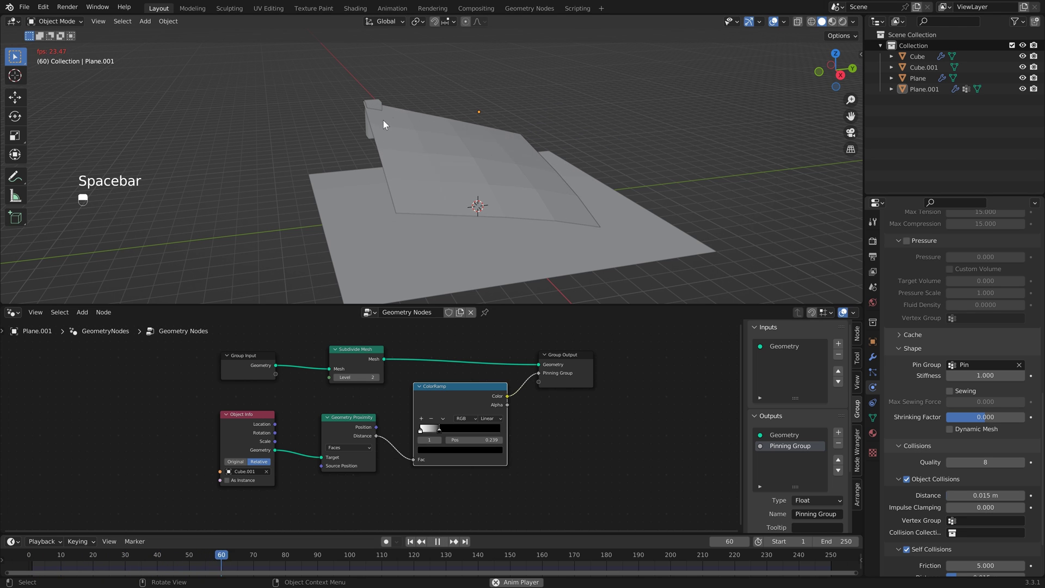
pyautogui.press('space')
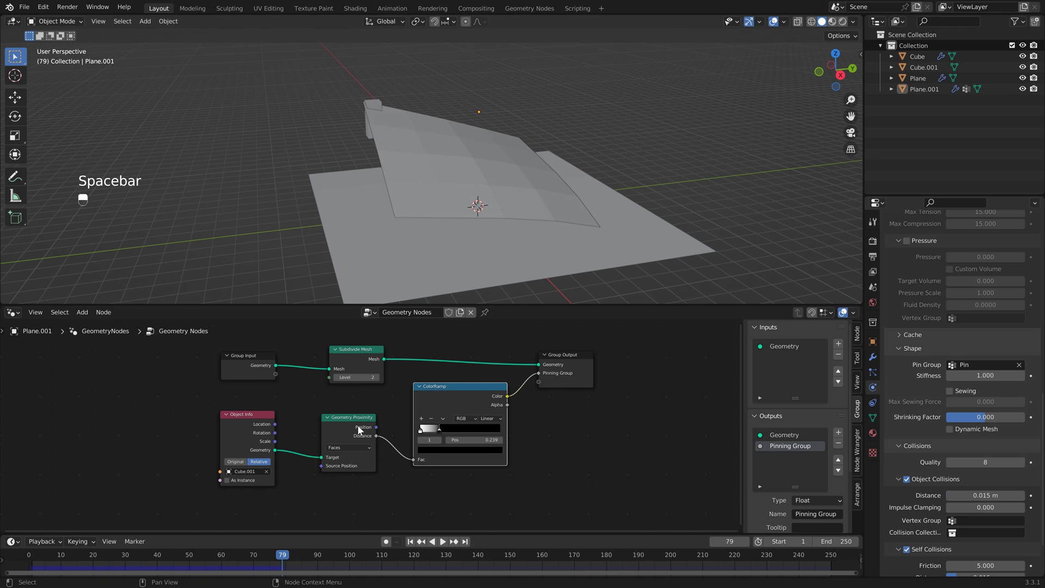
pyautogui.click(410, 542)
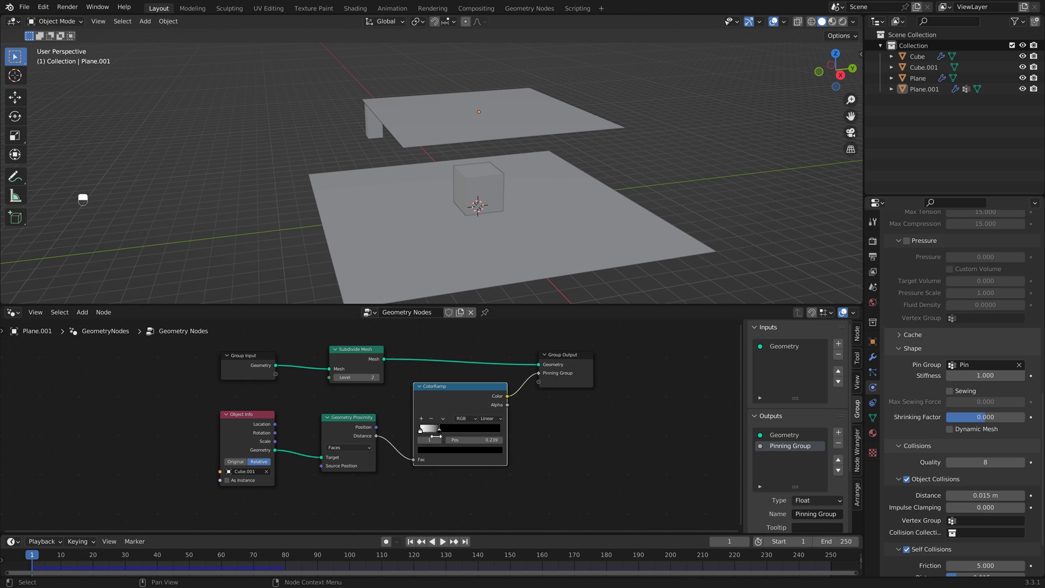
# Move the ColorRamp stop back to 1.000, test the simulation, and rewind to frame 1.
pyautogui.moveTo(441, 432); pyautogui.dragTo(497, 439)
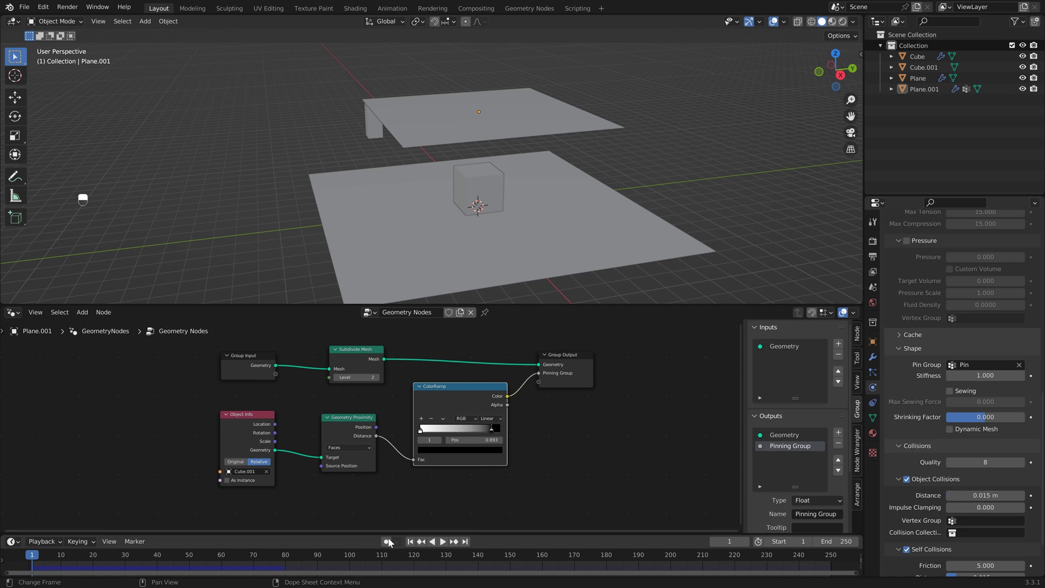
pyautogui.press('space')
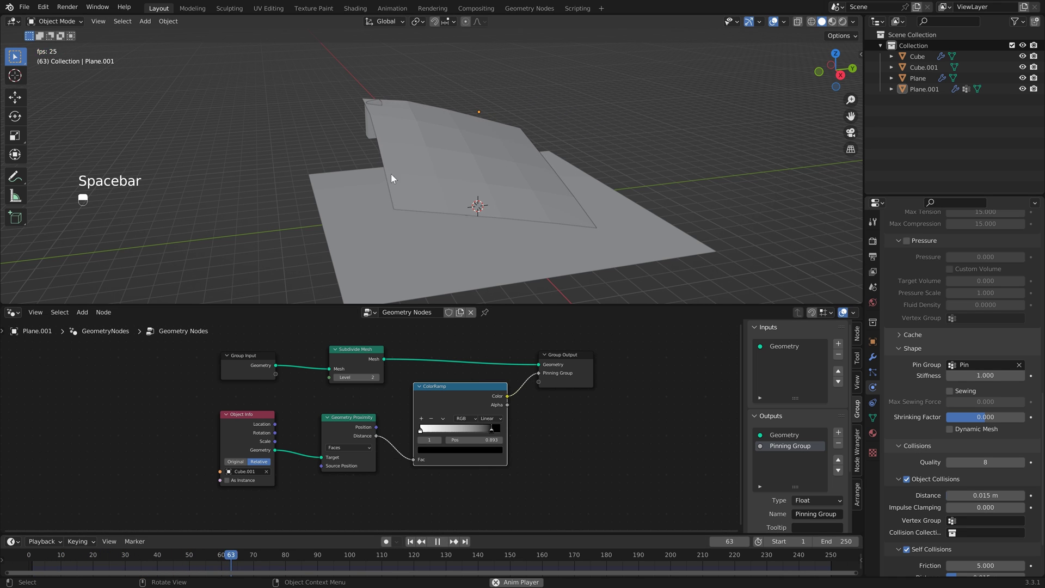
pyautogui.press('space')
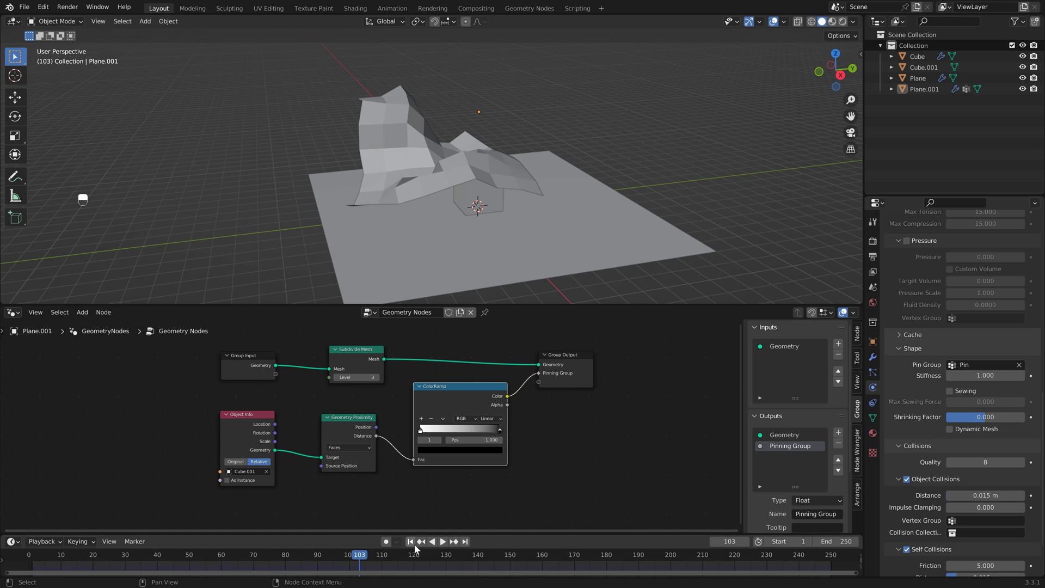
pyautogui.click(411, 542)
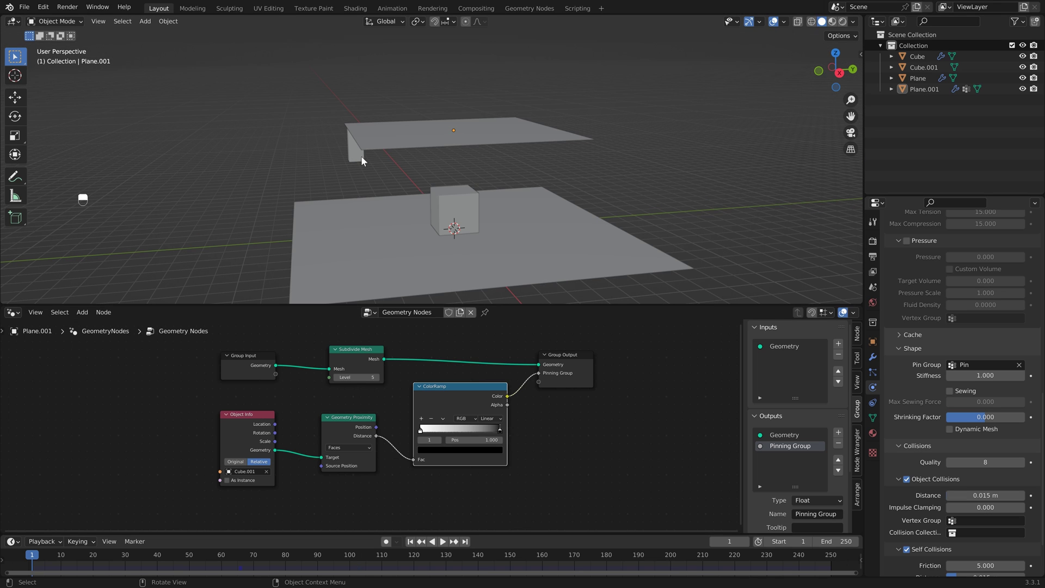
# Keyframe Cube.001's location at frame 1, move it along Y, and keyframe it at frame 40.
pyautogui.click(359, 152)
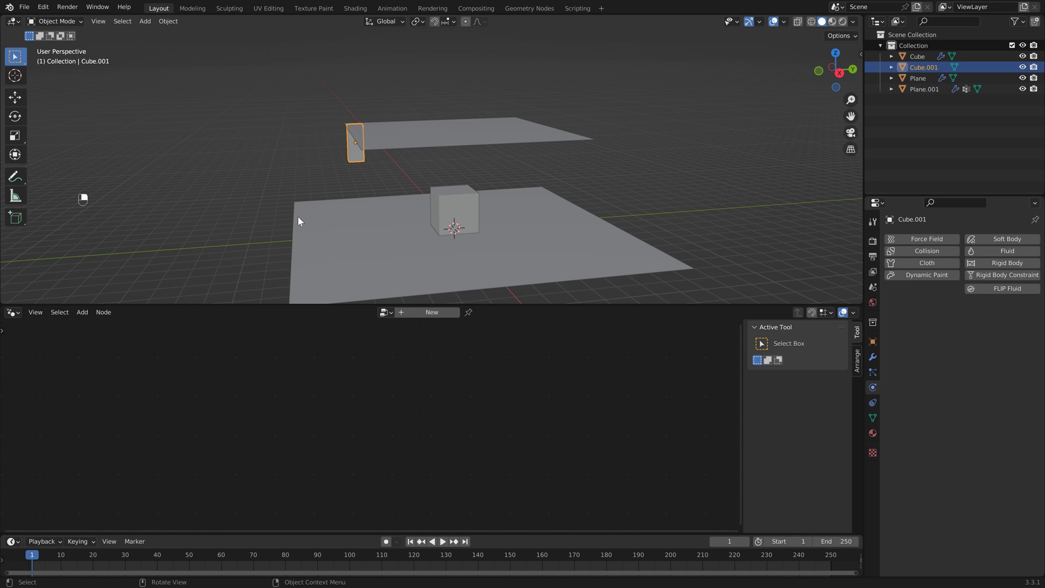
pyautogui.press('i')
pyautogui.click(344, 162)
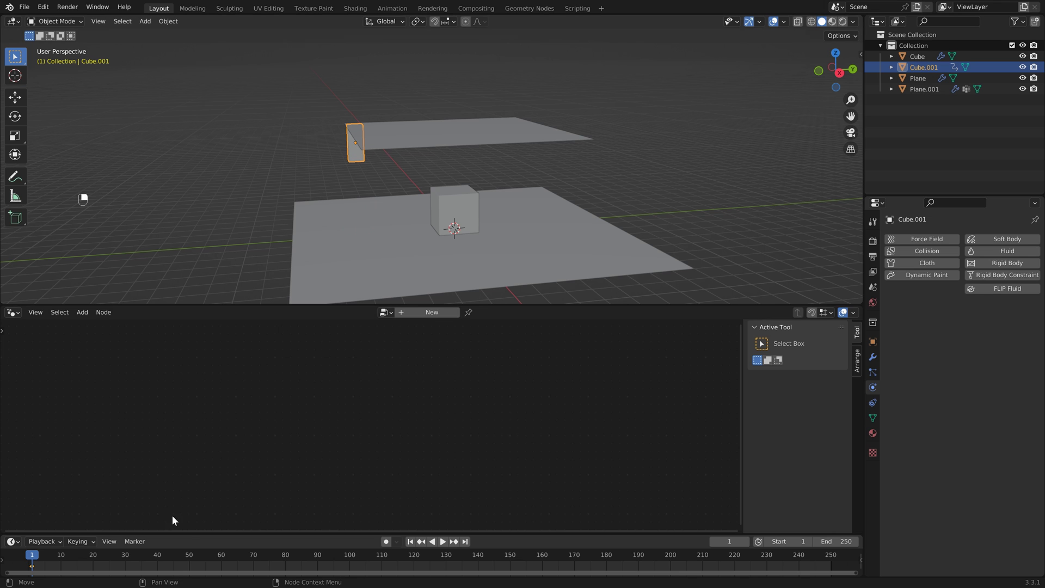
pyautogui.click(157, 555)
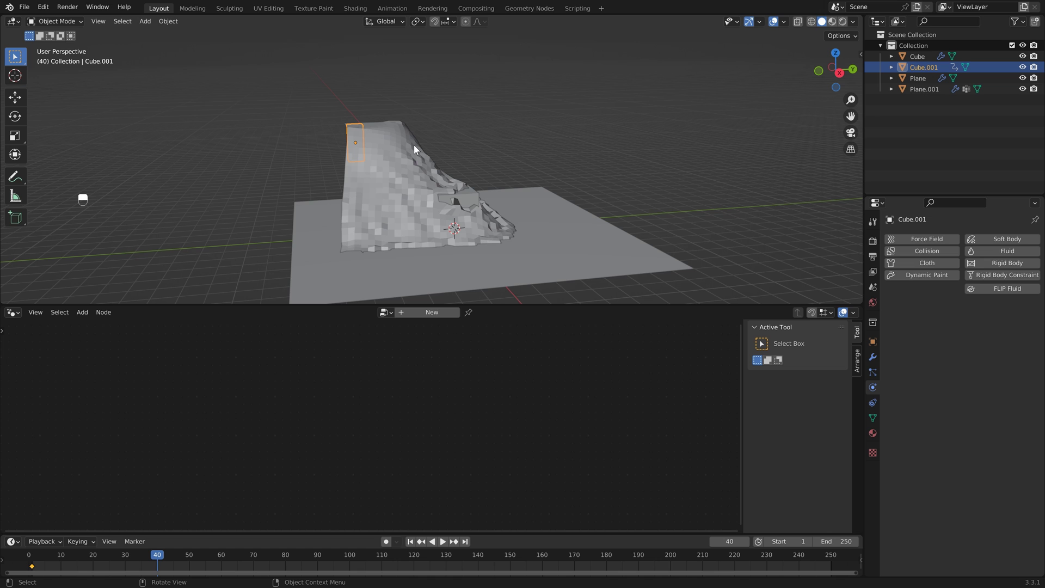
pyautogui.press('g')
pyautogui.press('y')
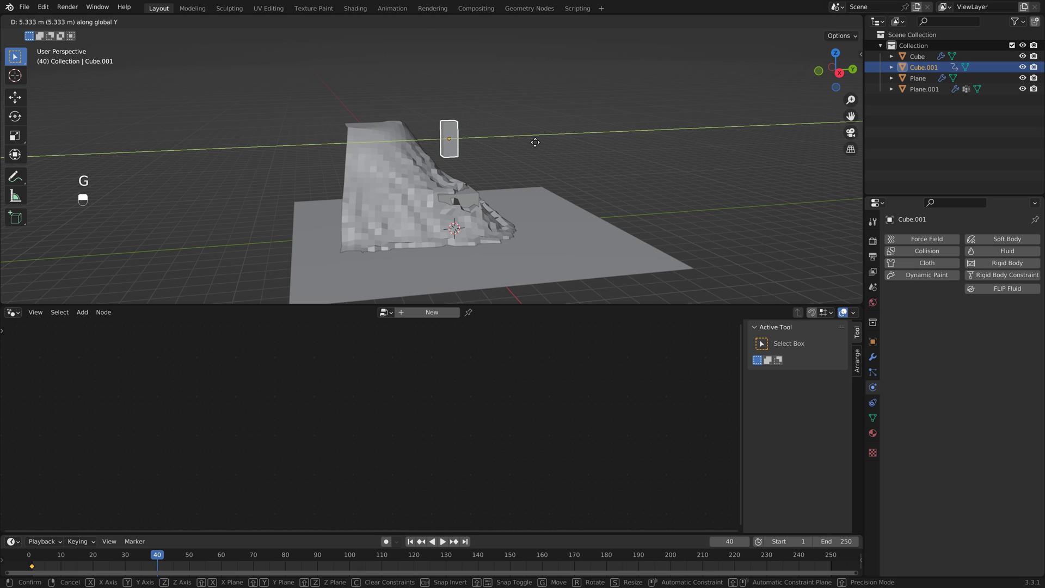
pyautogui.click(501, 138)
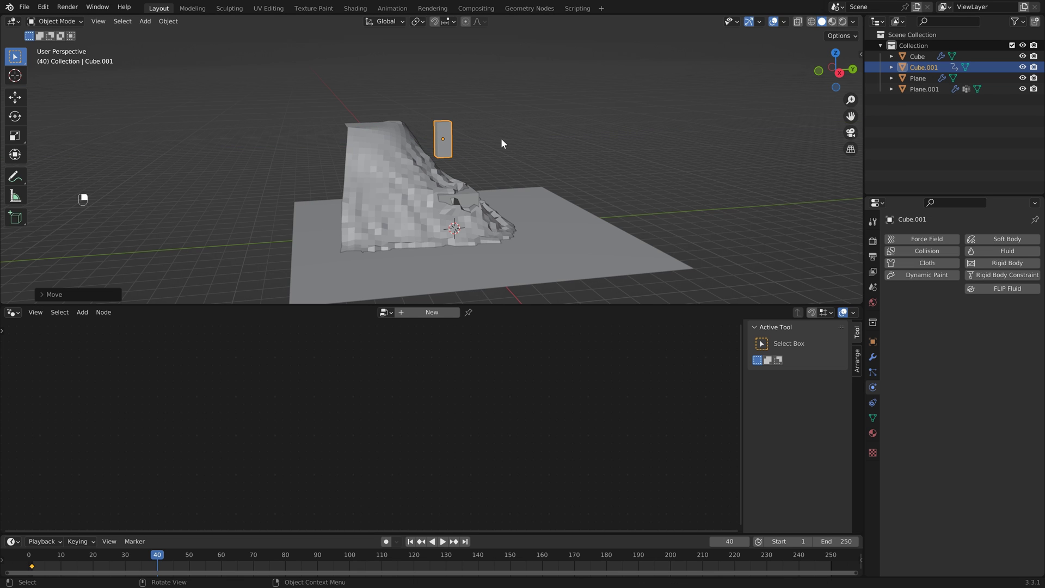
pyautogui.press('i')
pyautogui.click(500, 139)
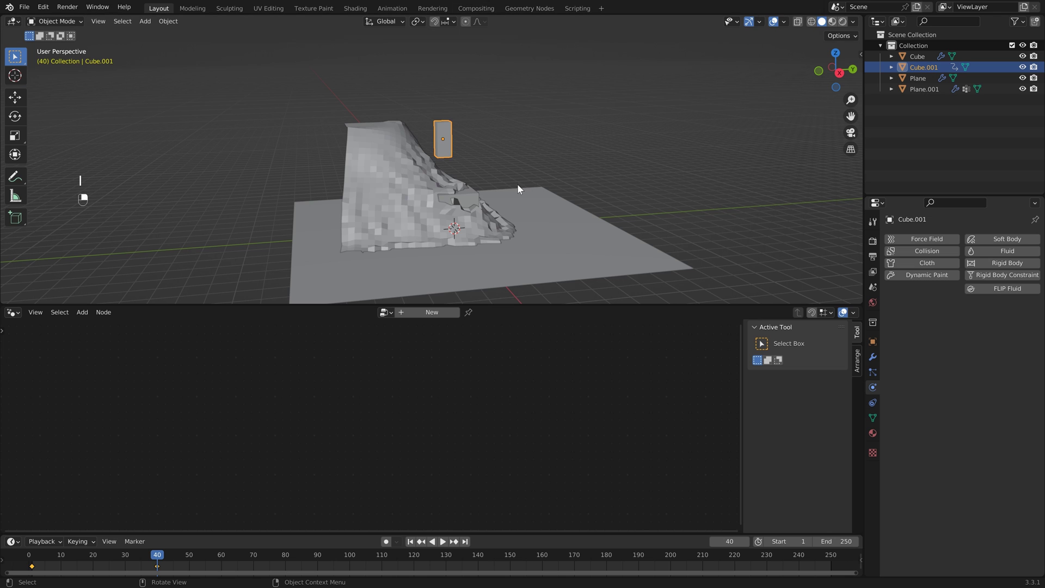
# Back at frame 1, tighten Plane.001's ColorRamp falloff stop to 0.280.
pyautogui.click(411, 541)
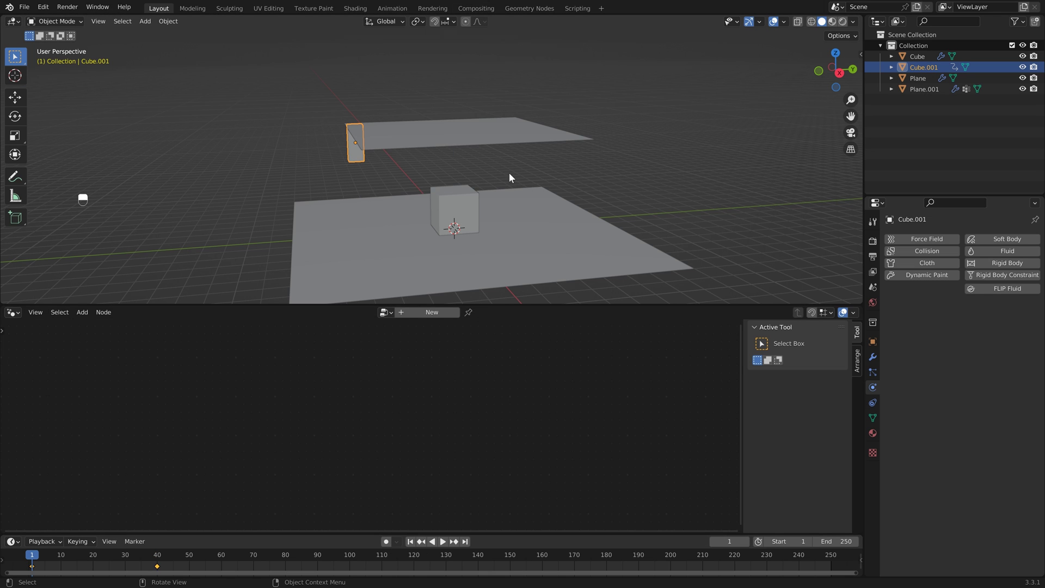
pyautogui.click(516, 133)
pyautogui.moveTo(501, 430); pyautogui.dragTo(437, 435)
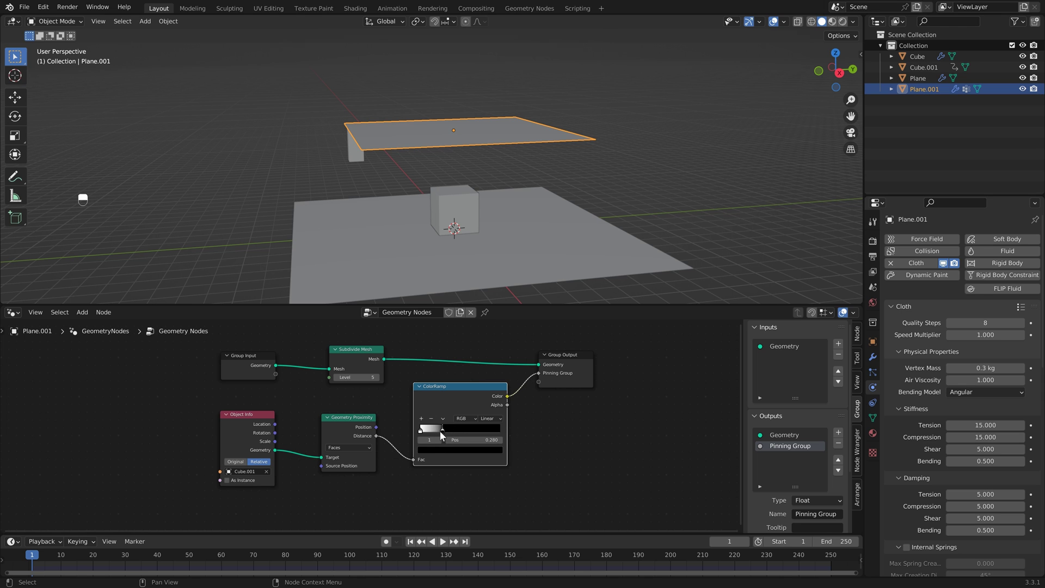
# Play the cloth simulation from frame 1, stop at frame 38, and orbit to view the dragged cloth.
pyautogui.press('space')
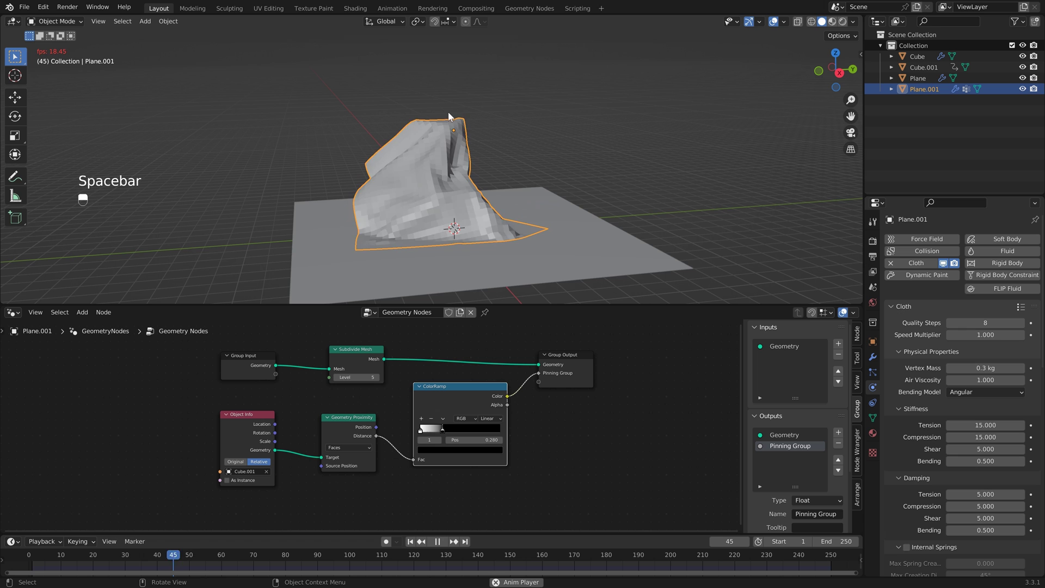
pyautogui.press('space')
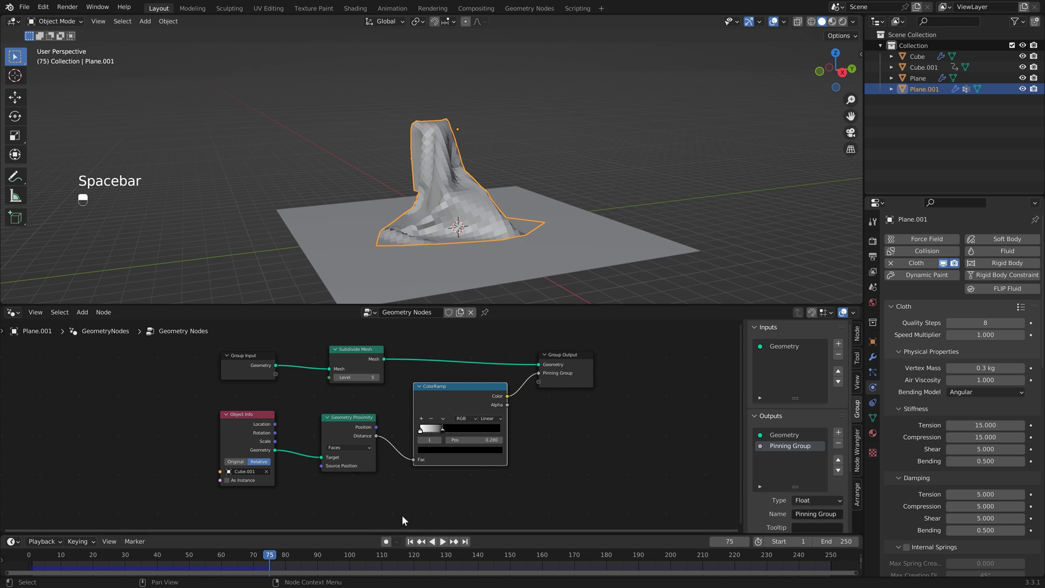
pyautogui.hotkey('shift', 'Left')
pyautogui.press('space')
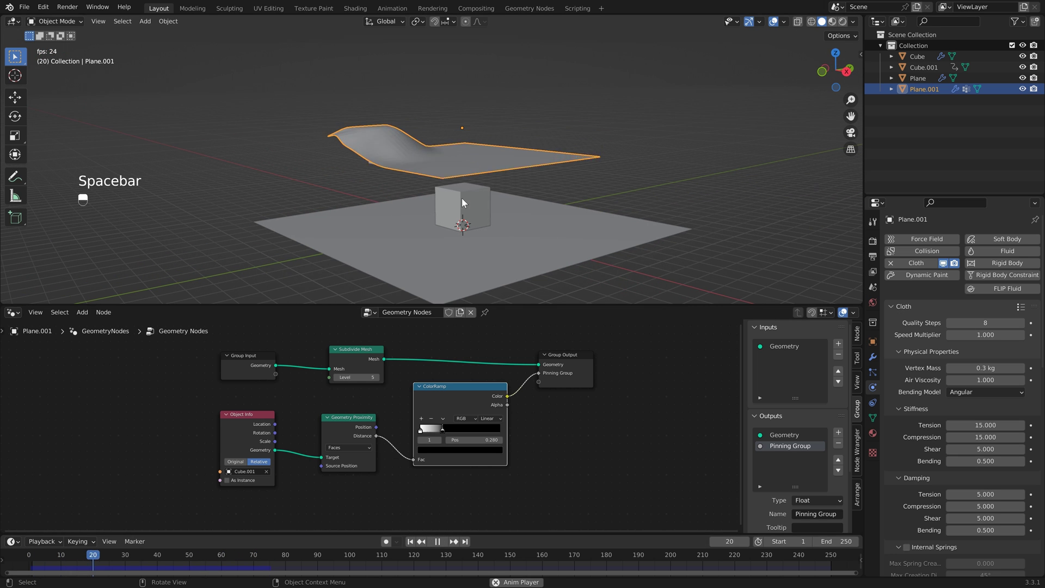
pyautogui.press('space')
pyautogui.moveTo(481, 140); pyautogui.dragTo(467, 120, button='middle')
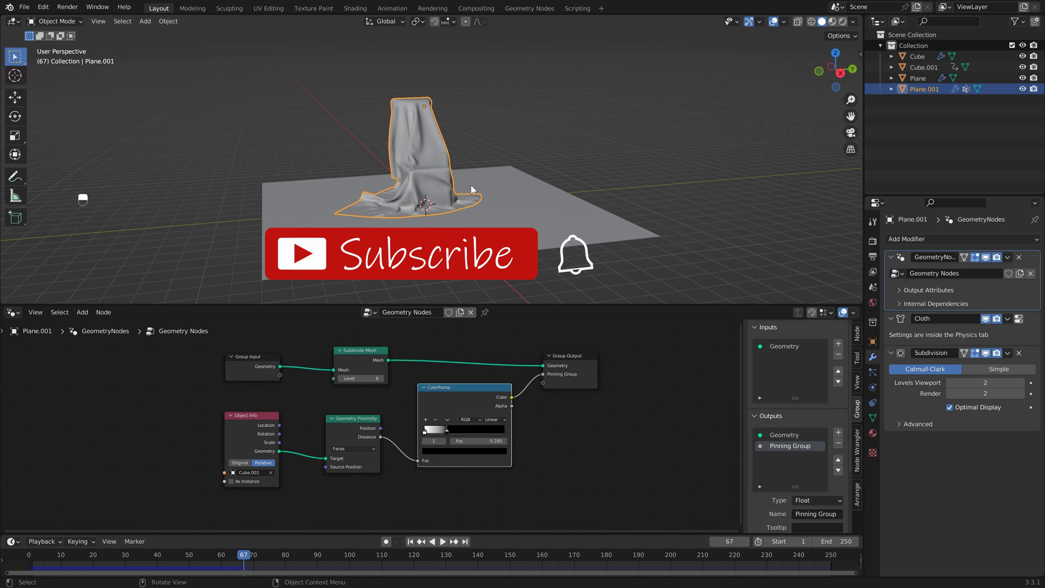
# Zoom in and pan the viewport to frame the smoothly draped cloth.
pyautogui.scroll(2, 471, 190)
pyautogui.keyDown('shift'); pyautogui.moveTo(471, 190); pyautogui.dragTo(526, 294, button='middle'); pyautogui.keyUp('shift')
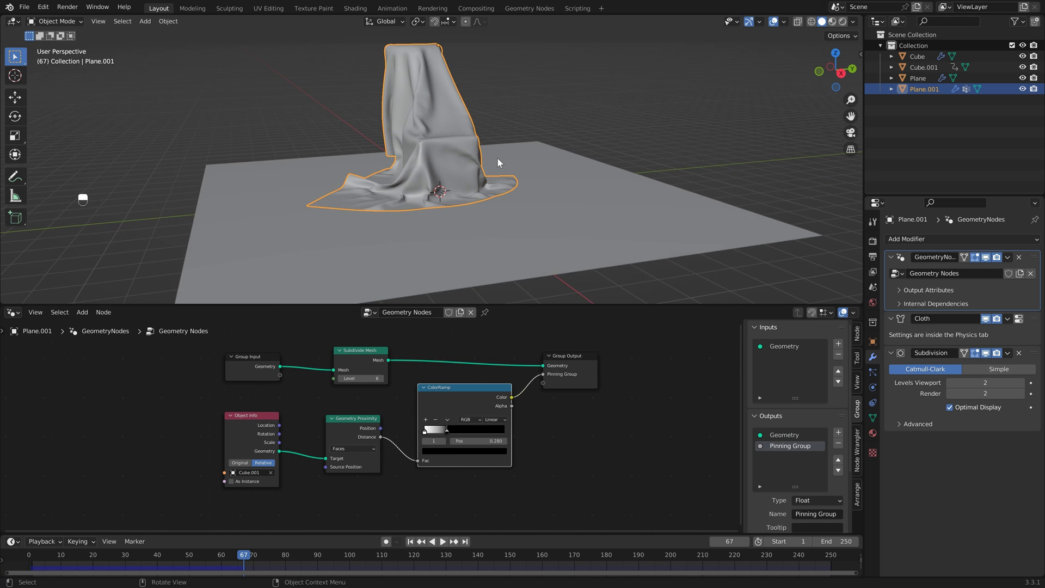